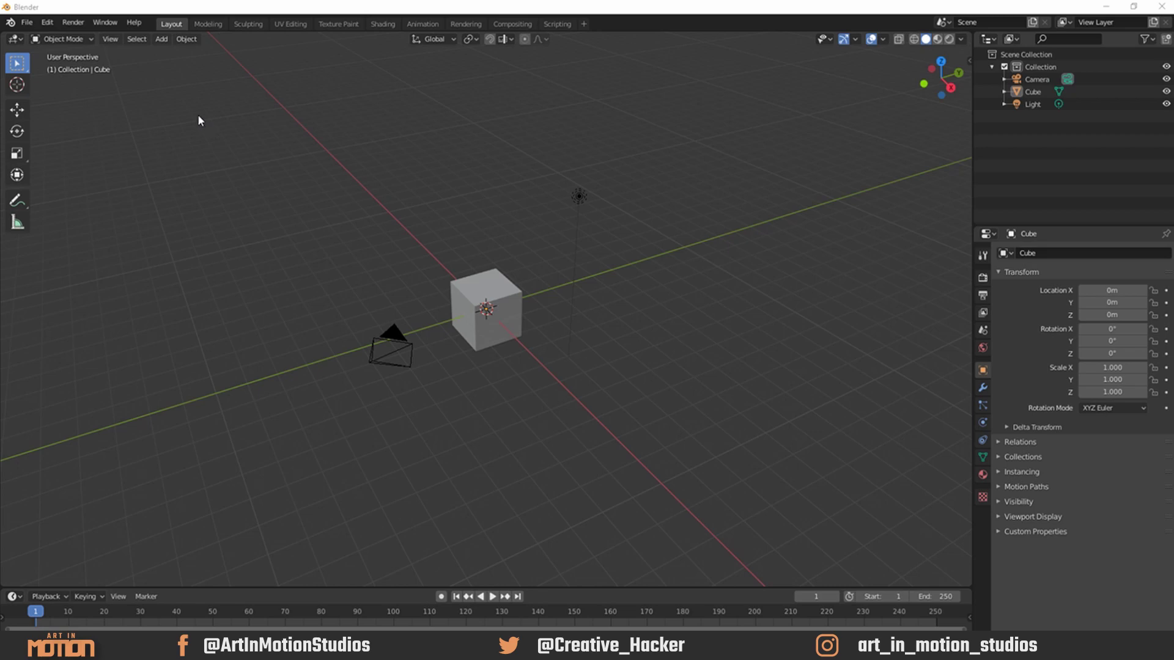
- Delete the default cube, undoing once and deleting it again, then delete the light
click(28, 22)
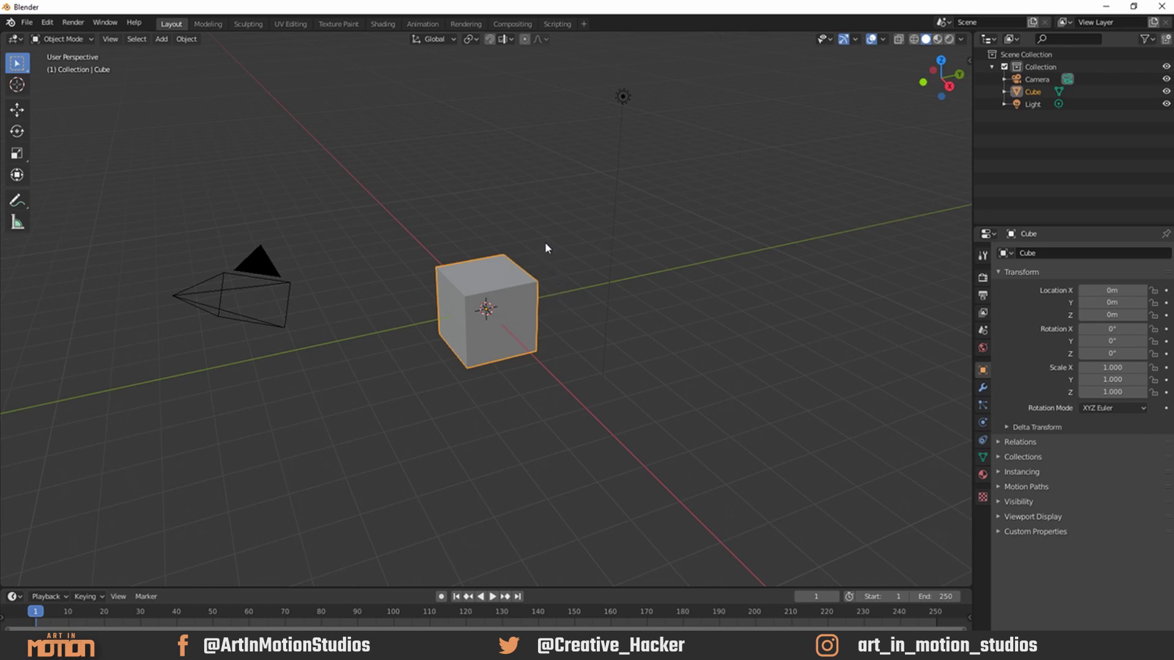
scroll(545, 248, down, 3)
scroll(523, 262, down, 1)
key(Delete)
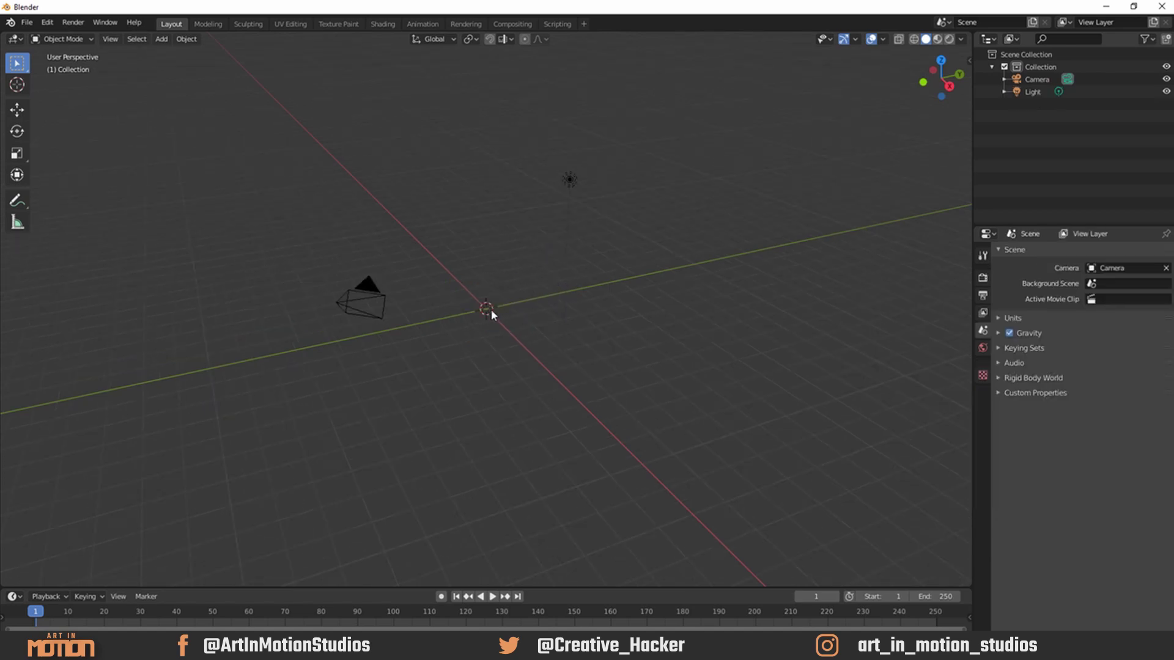
key(ctrl+z)
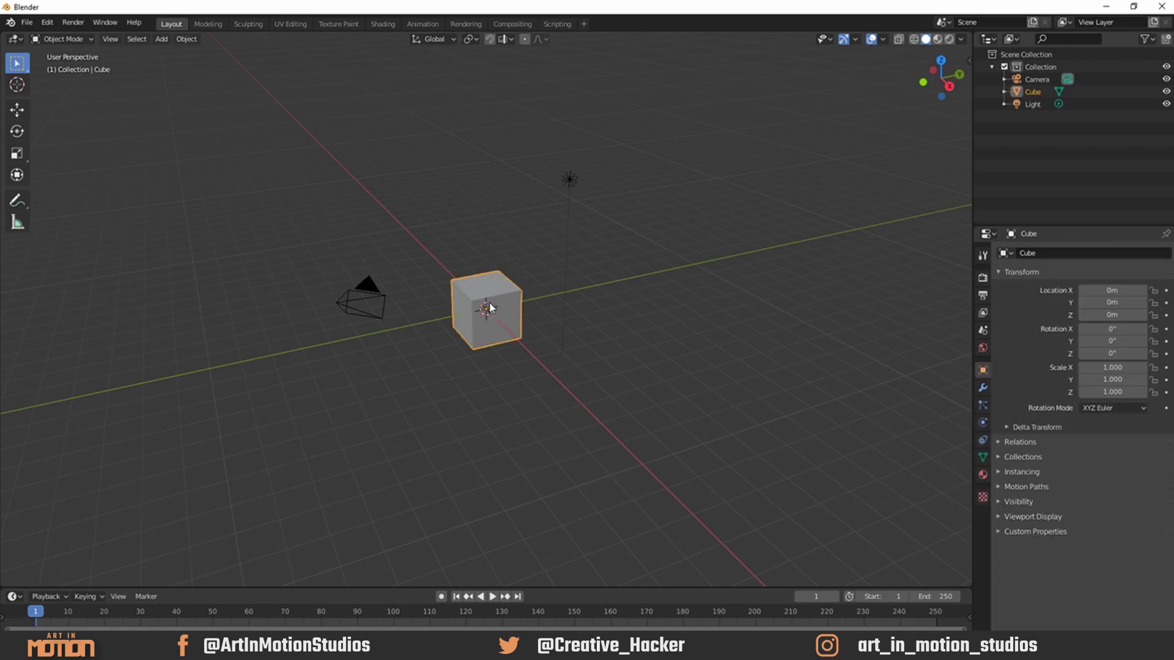
key(Delete)
click(570, 181)
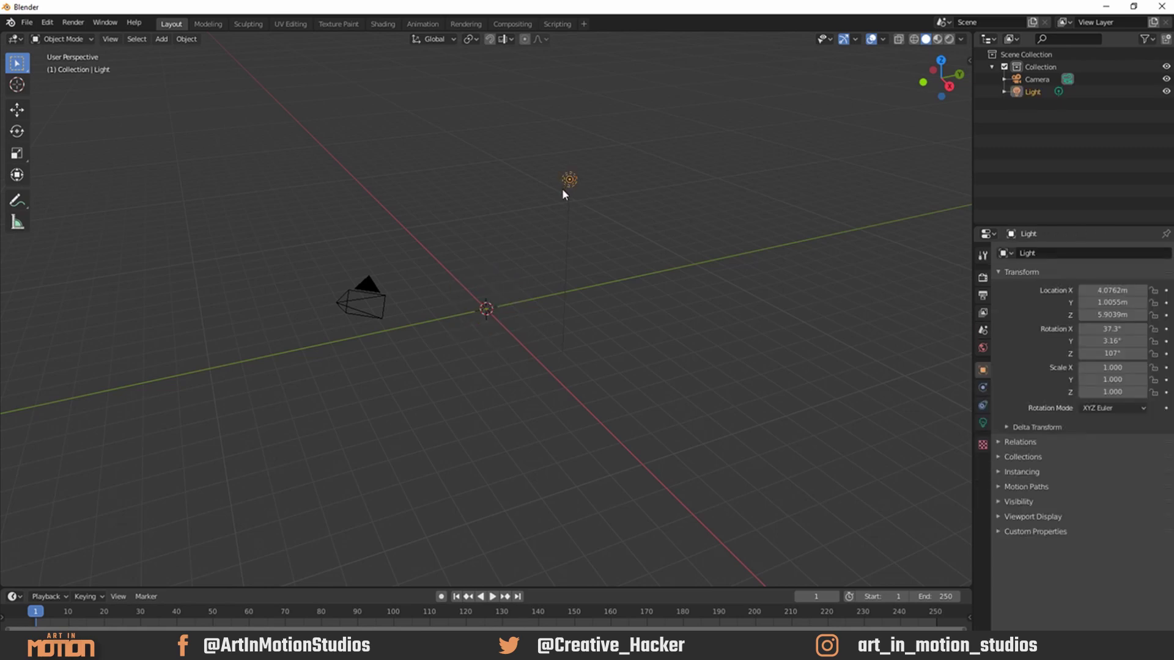
key(Delete)
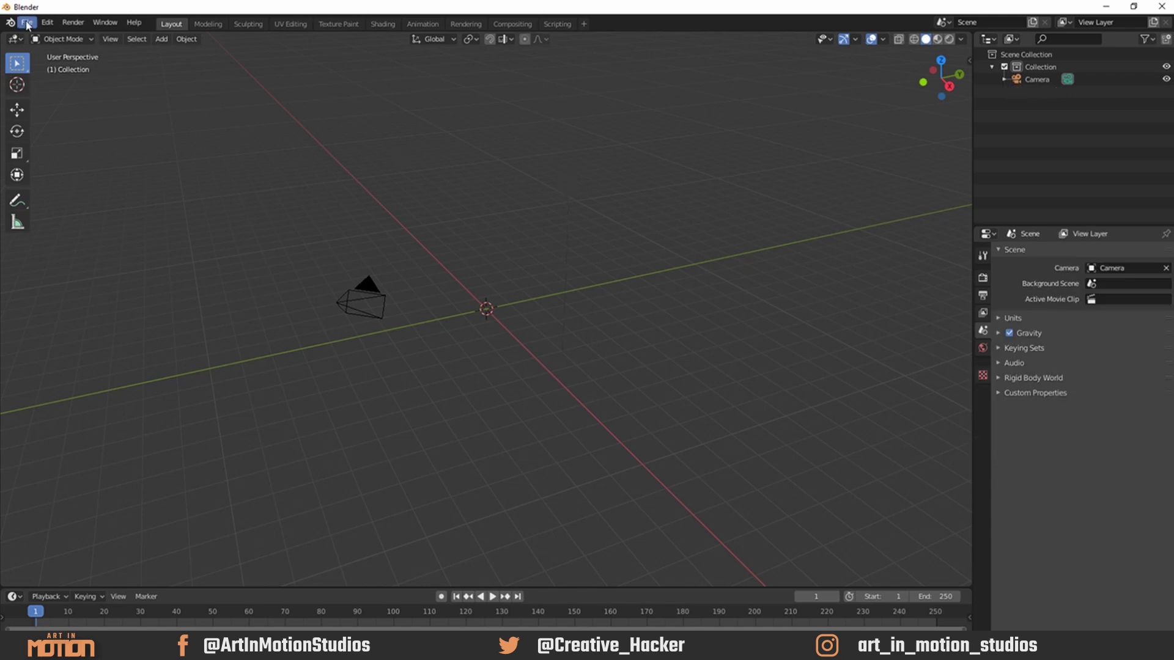
- Save the camera-only scene as the startup file, then open a new General file, discarding changes
click(27, 23)
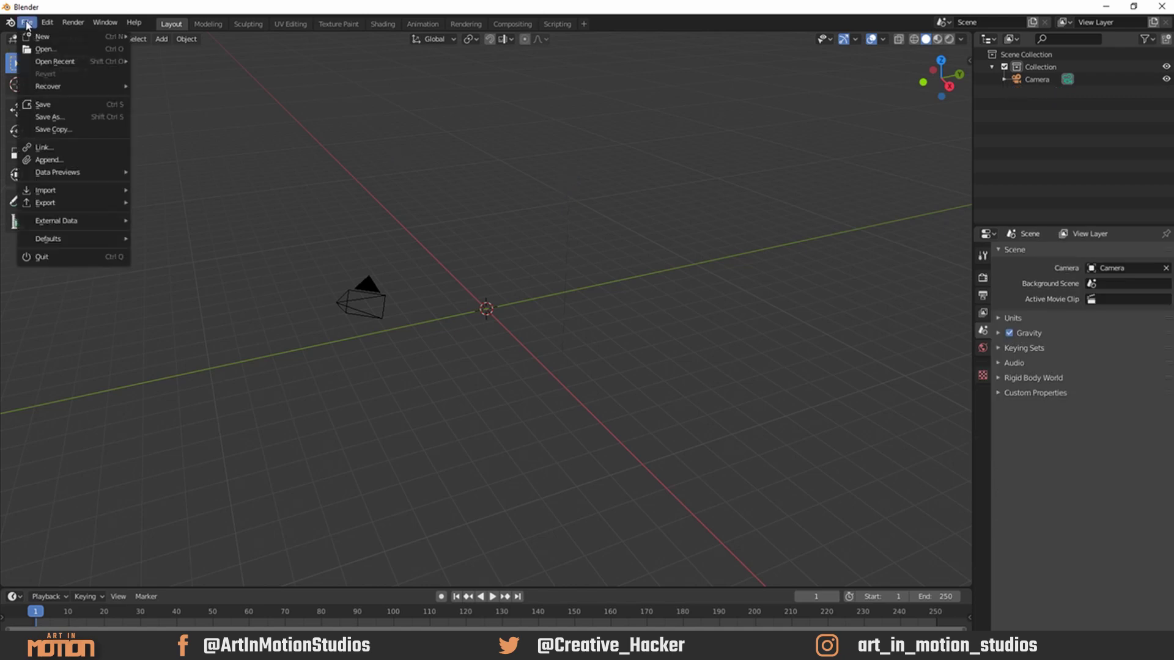
mouse_move(48, 238)
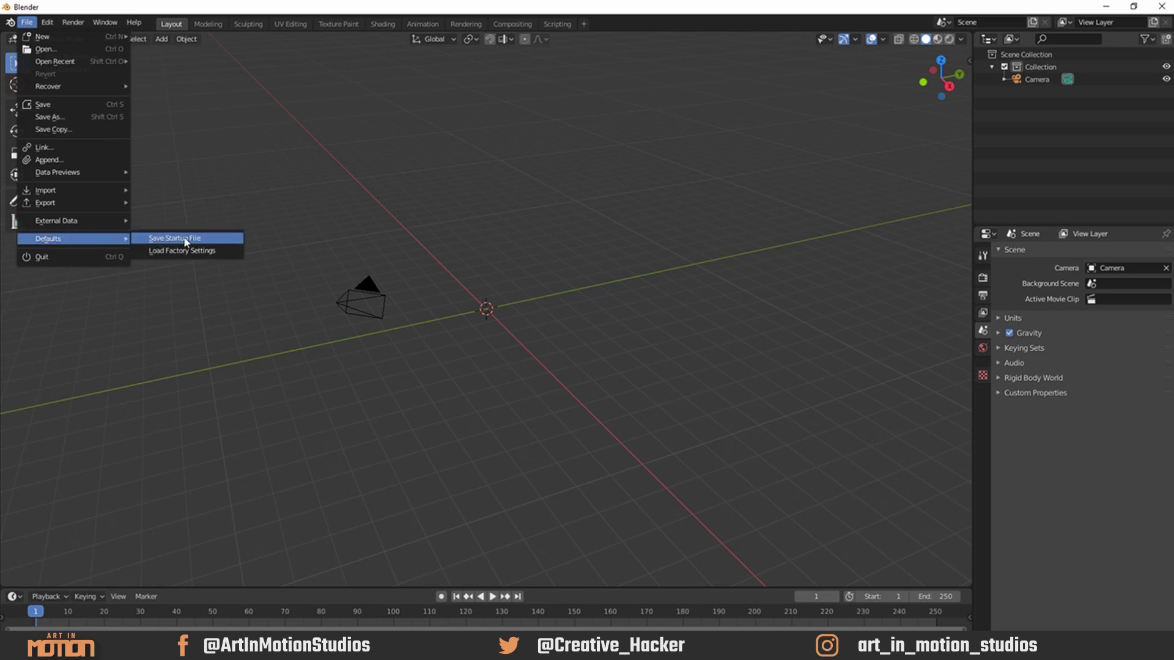
click(184, 242)
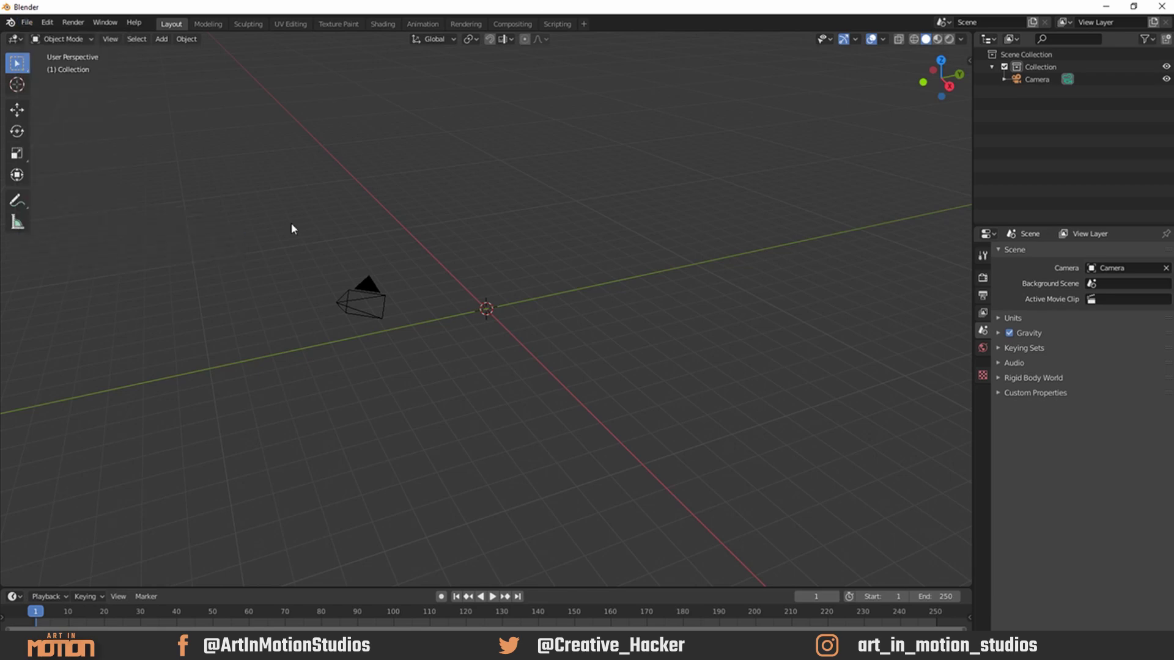
key(ctrl+n)
click(248, 226)
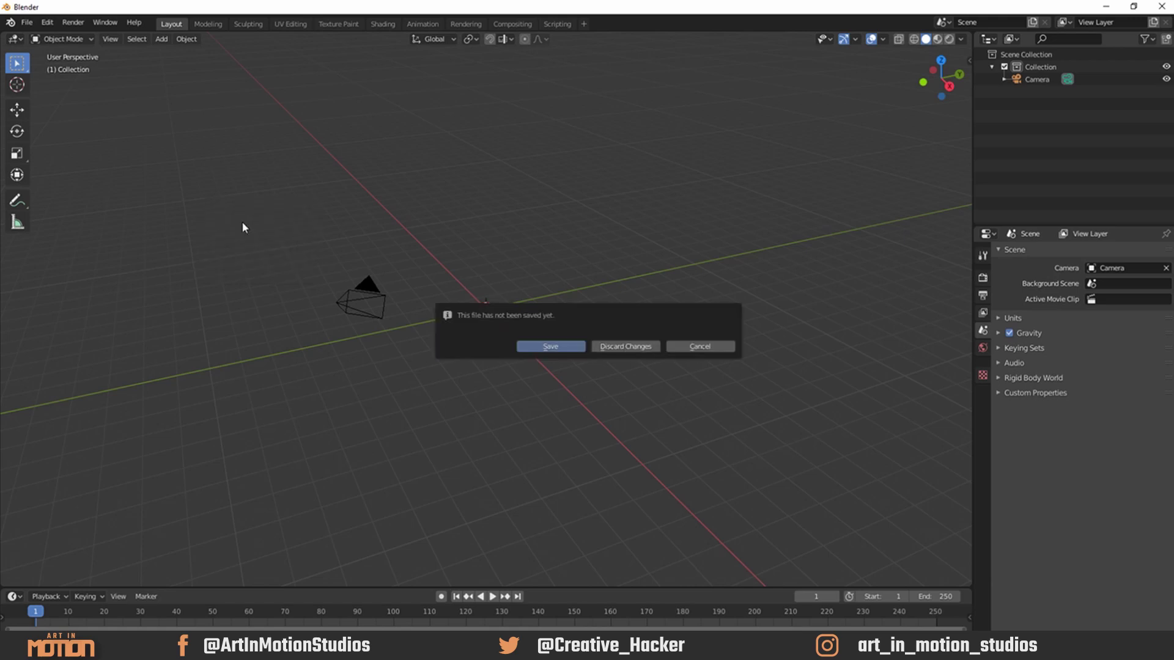
click(601, 348)
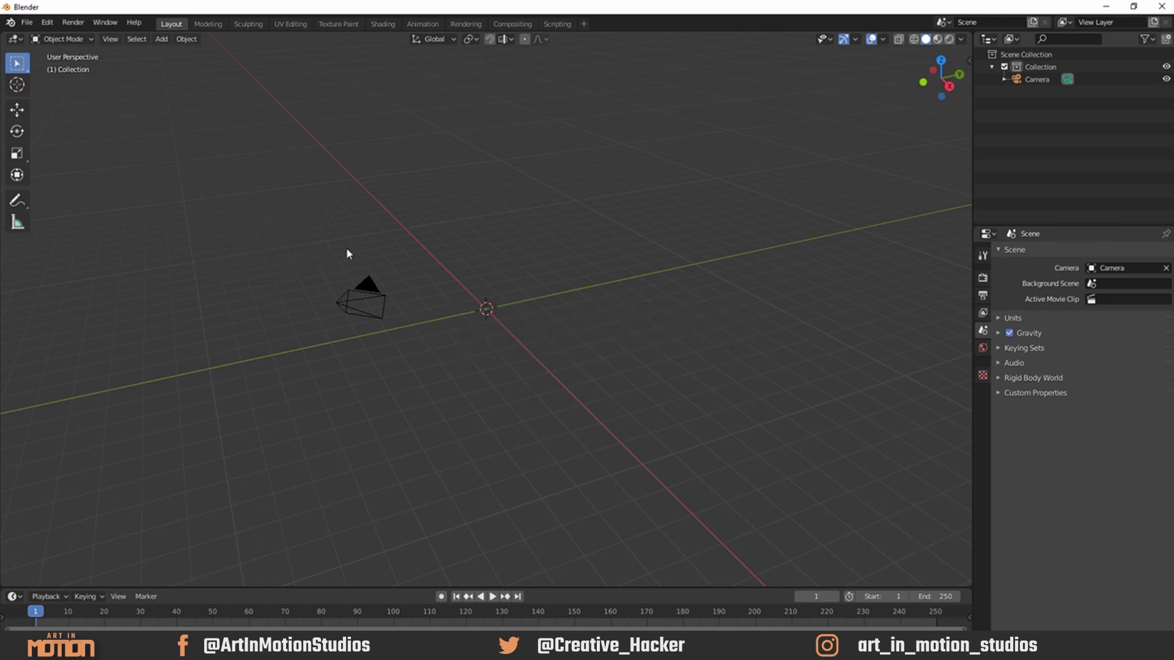
- Select the camera and set its X and Z rotation to 90° in the sidebar
mouse_move(346, 254)
middle_down()
mouse_move(471, 244)
mouse_move(608, 258)
mouse_move(475, 257)
mouse_move(535, 267)
middle_up()
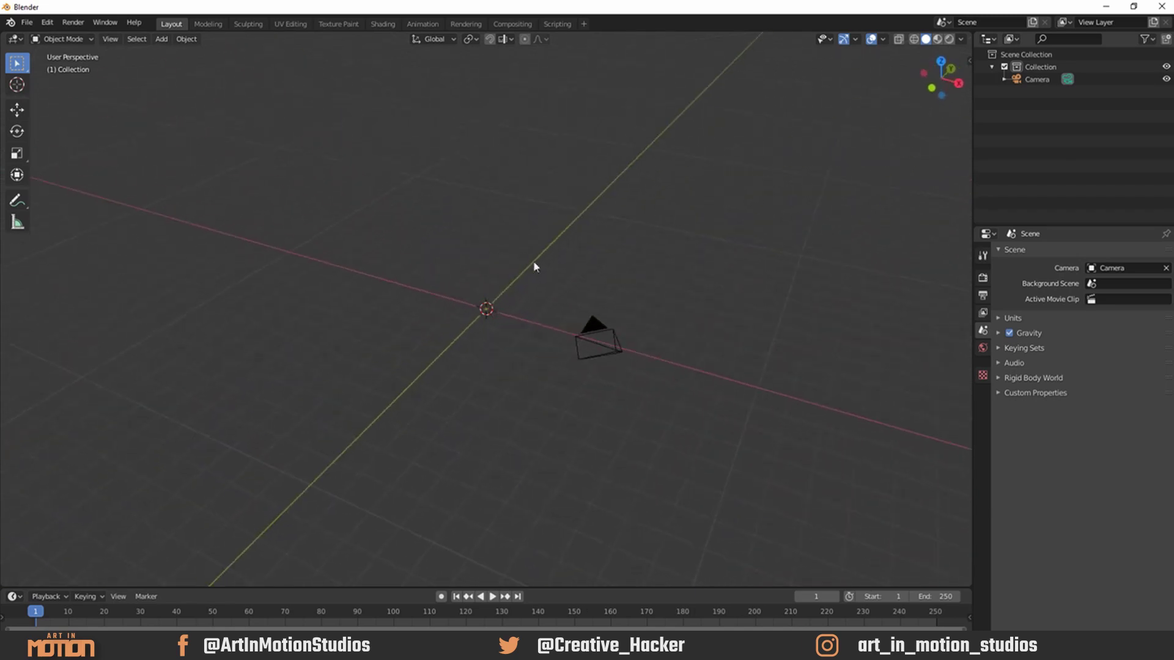
click(601, 344)
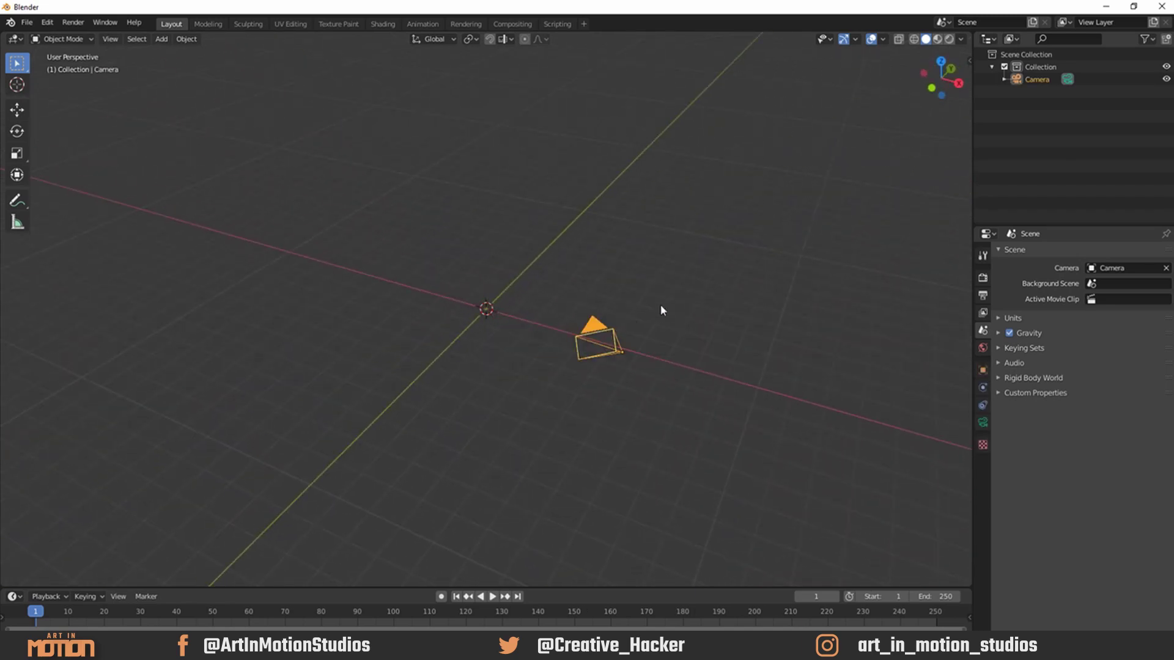
key(n)
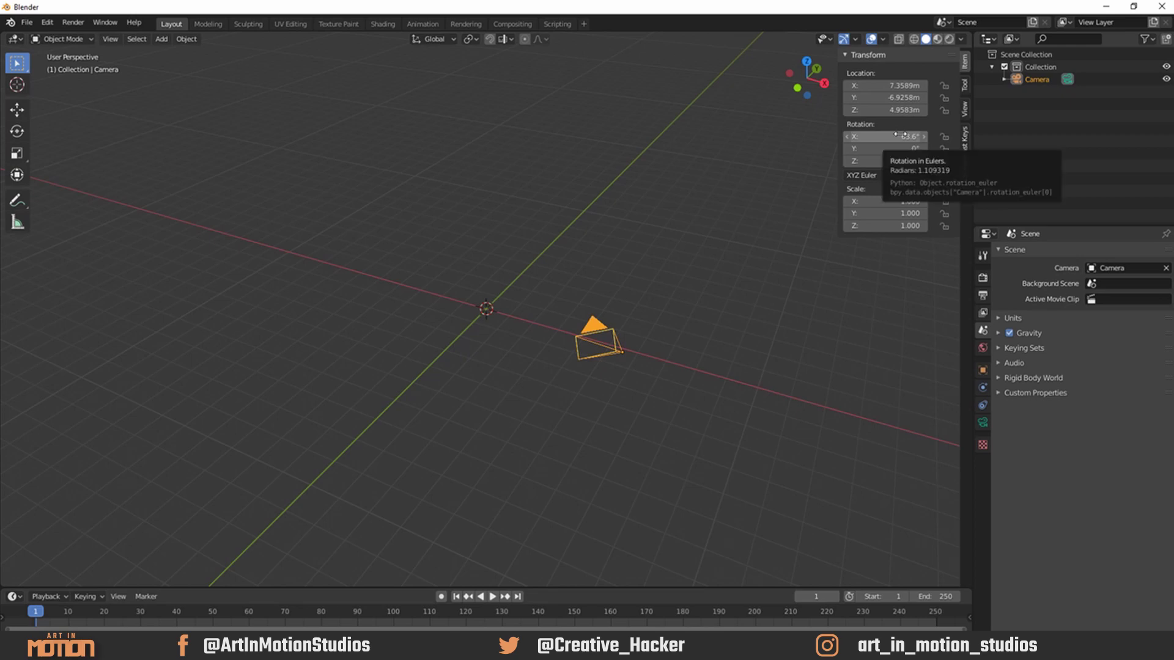
key(alt+r)
click(885, 136)
text(90)
key(Return)
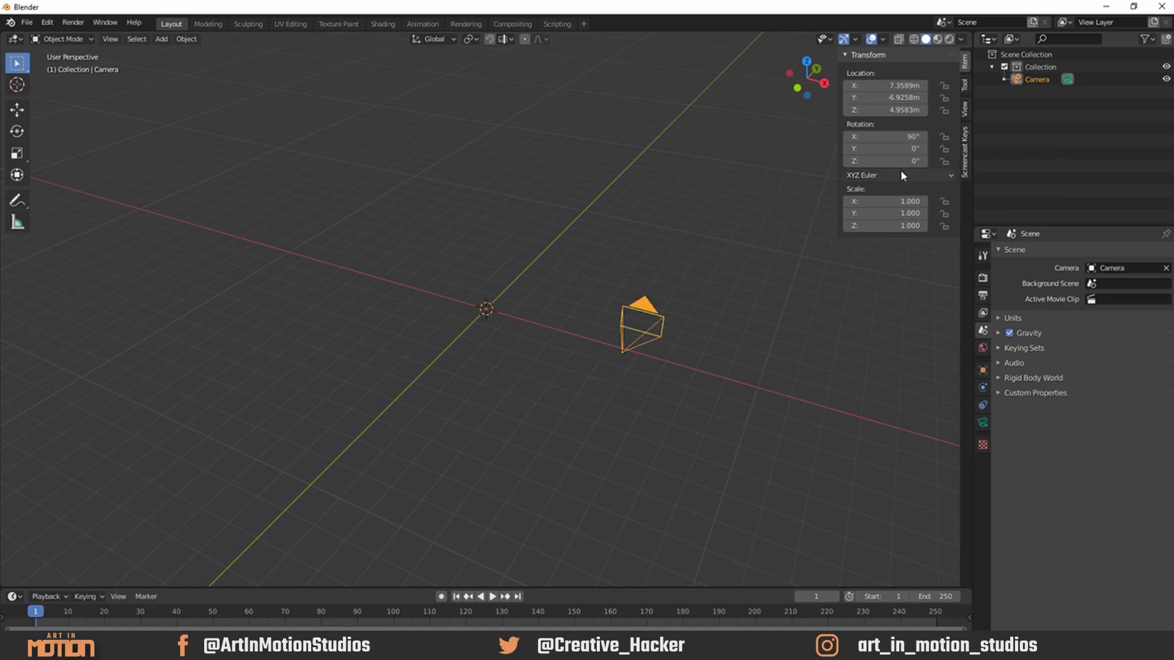
click(900, 162)
text(90)
key(Return)
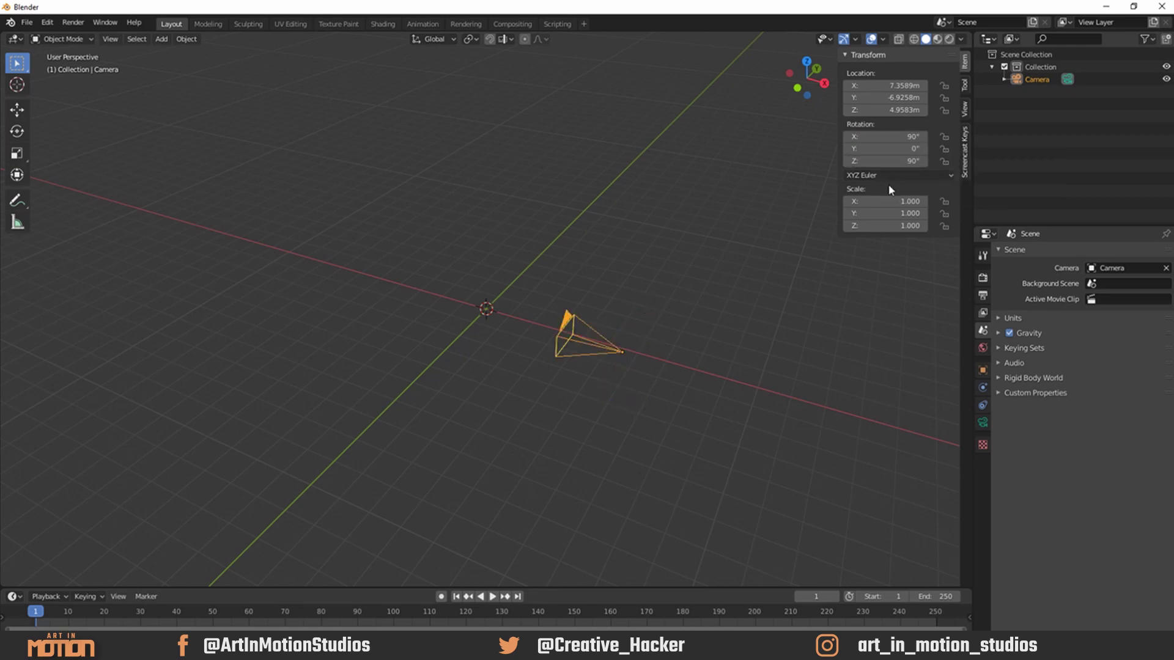
- Zero the camera's location, then move it 5.8 m along X
middle_drag(608, 354, 627, 317)
key(BackSpace)
key(BackSpace)
key(BackSpace)
mouse_move(899, 110)
mouse_down()
mouse_move(877, 96)
mouse_move(944, 85)
mouse_up()
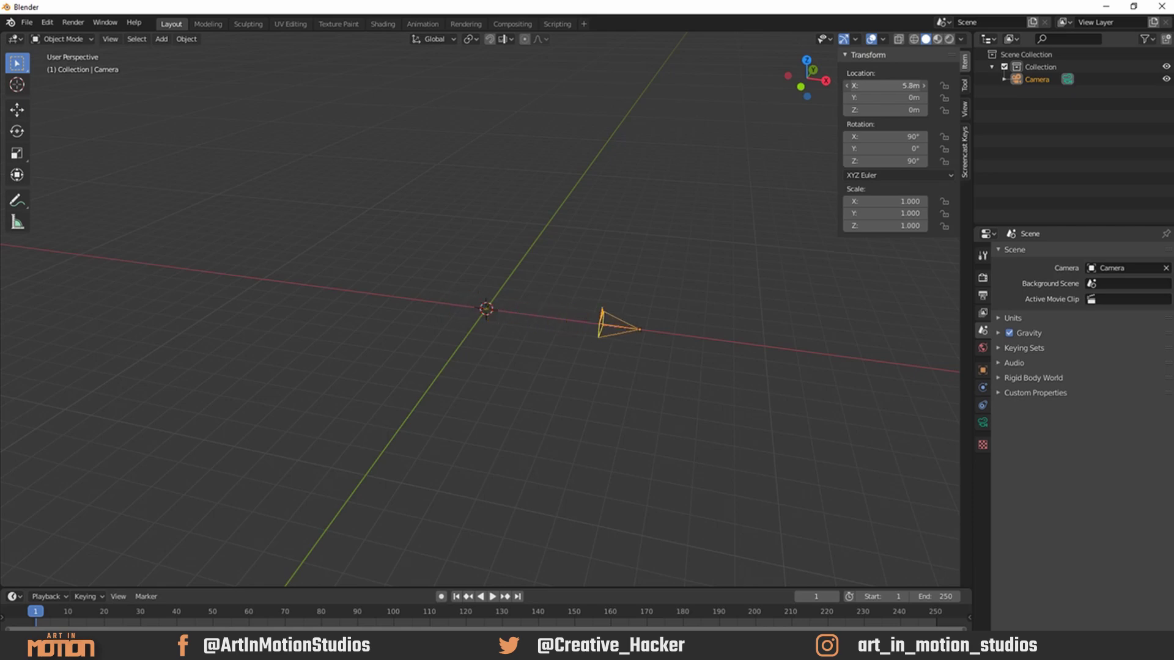
middle_drag(640, 233, 571, 313)
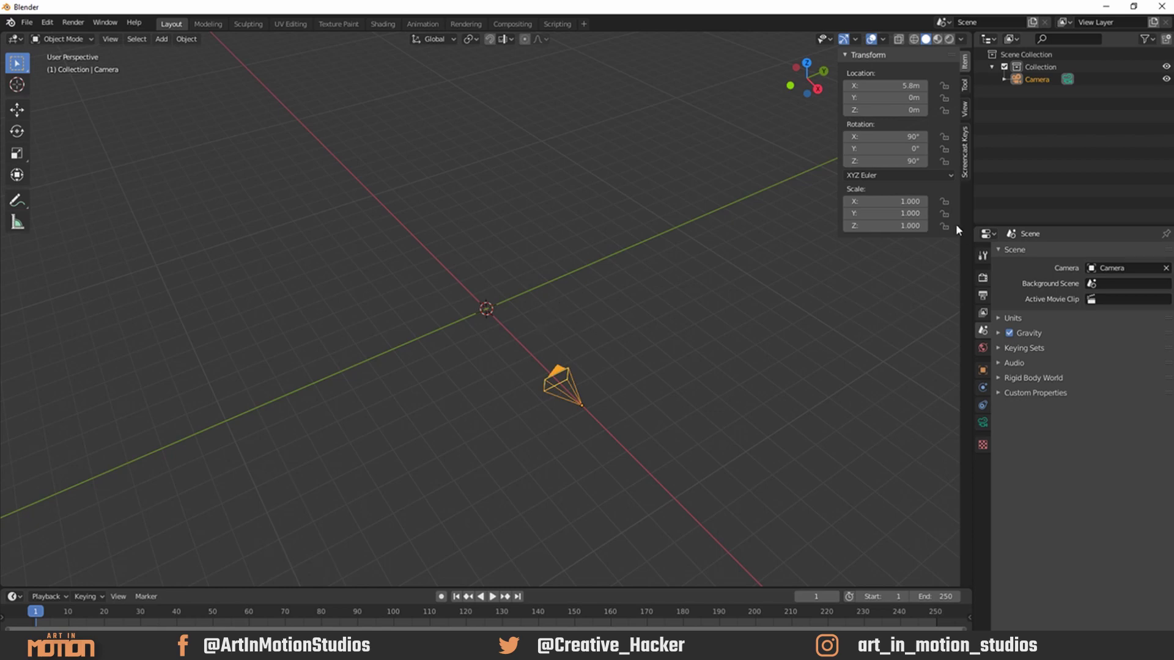
- In Render Properties, enable Film Transparent and Screen Space Reflections, keeping Eevee as the engine
click(982, 281)
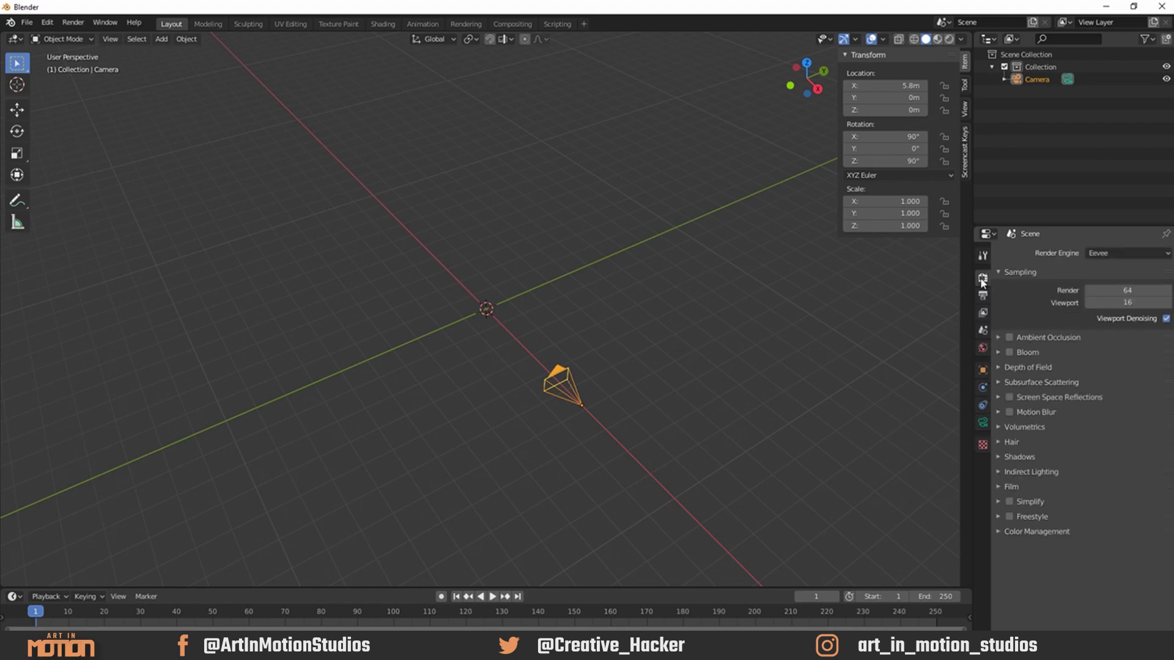
click(1005, 488)
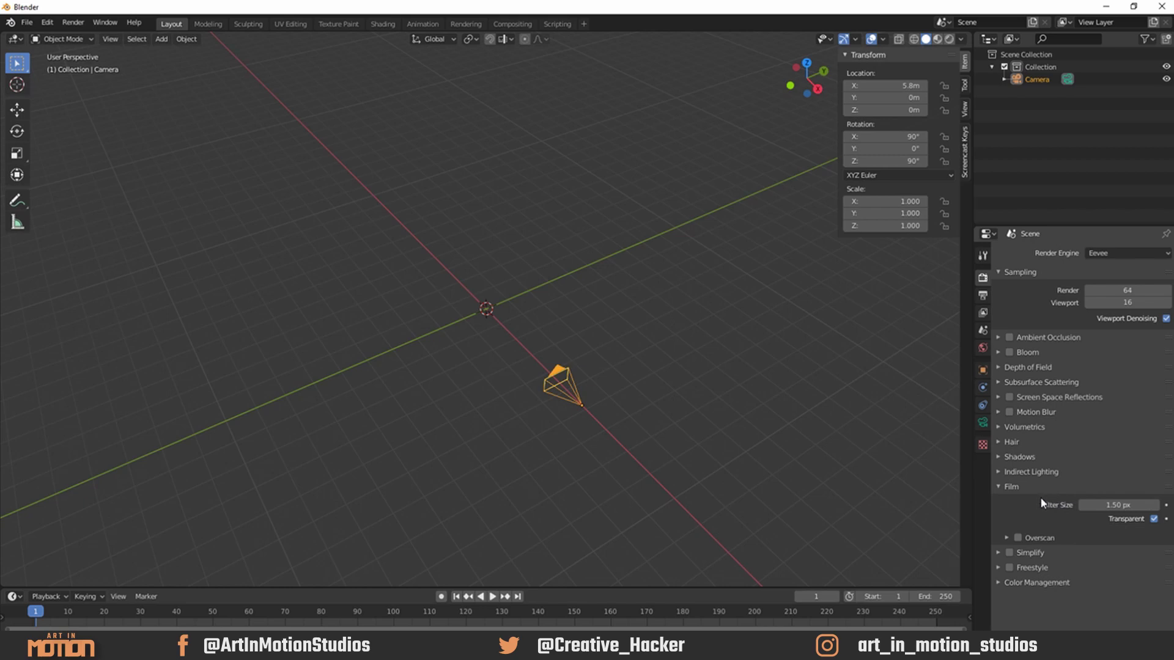
click(1009, 396)
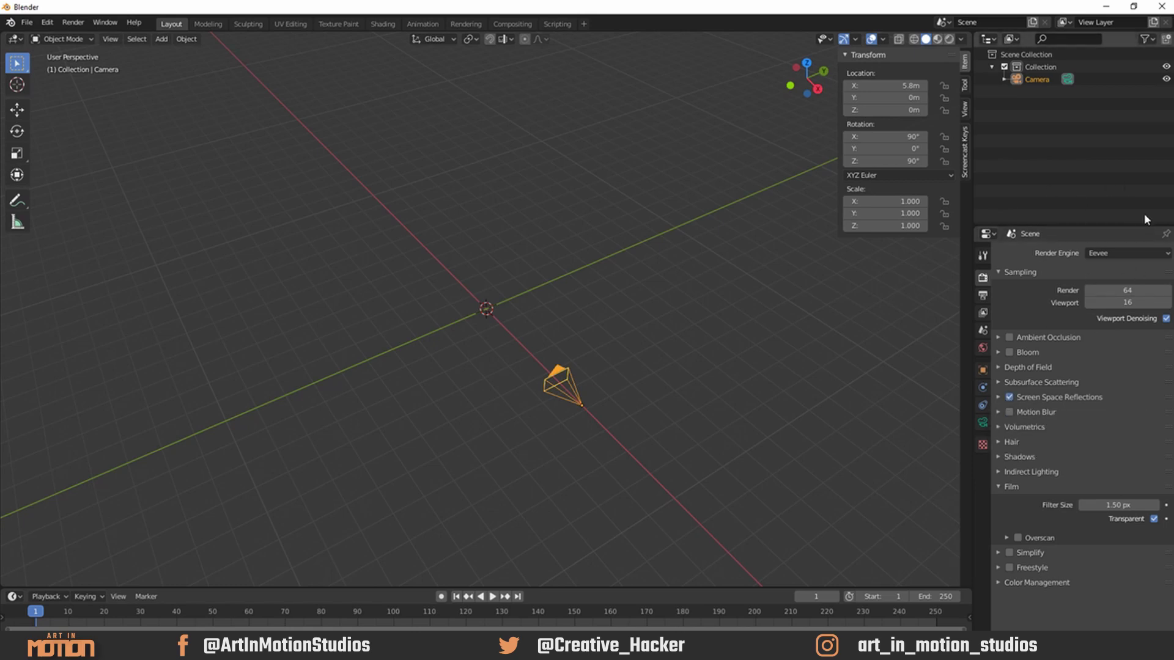
click(1106, 254)
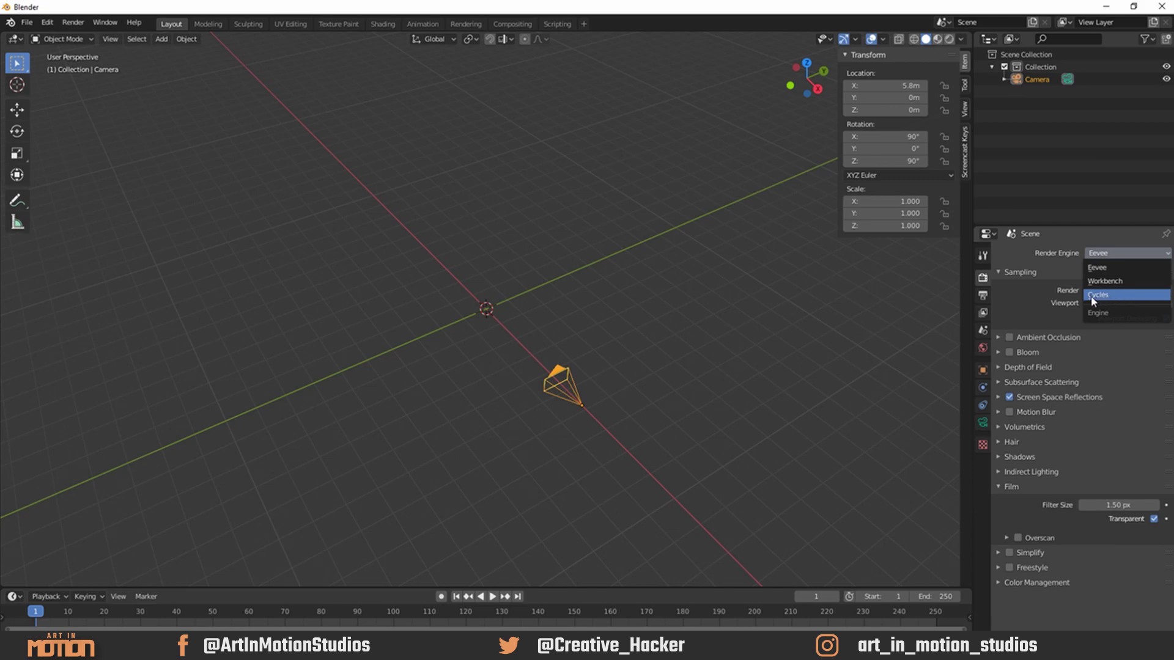
click(1048, 309)
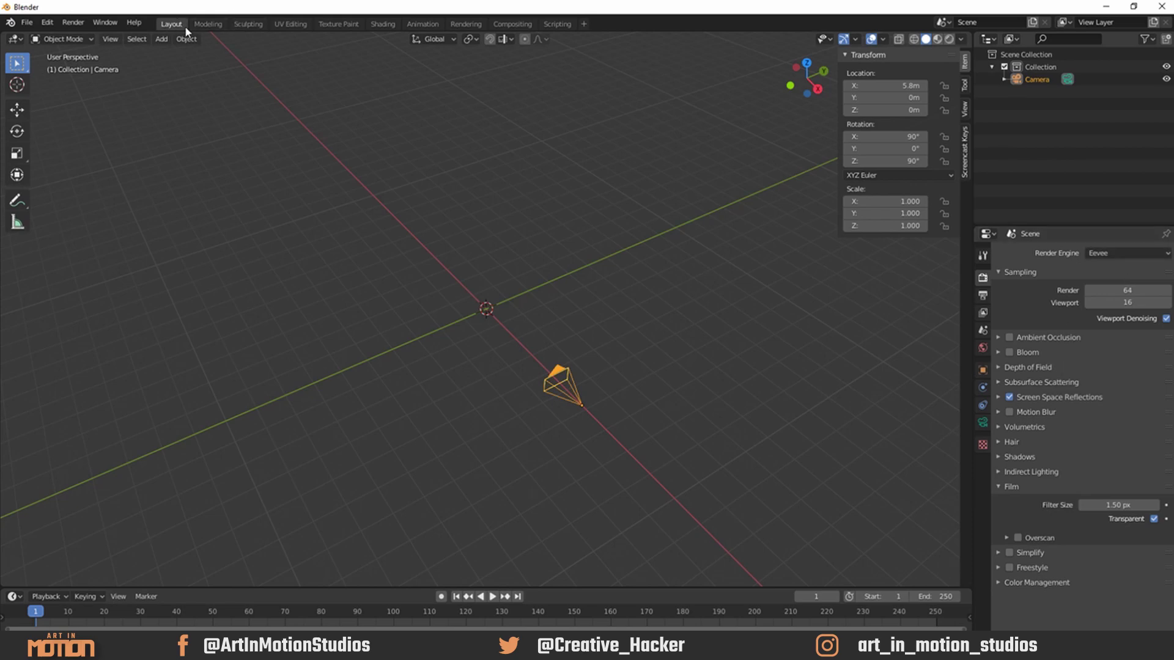
- Delete the Sculpting workspace, view the Add Workspace menu, and begin renaming the Layout tab
right_click(247, 22)
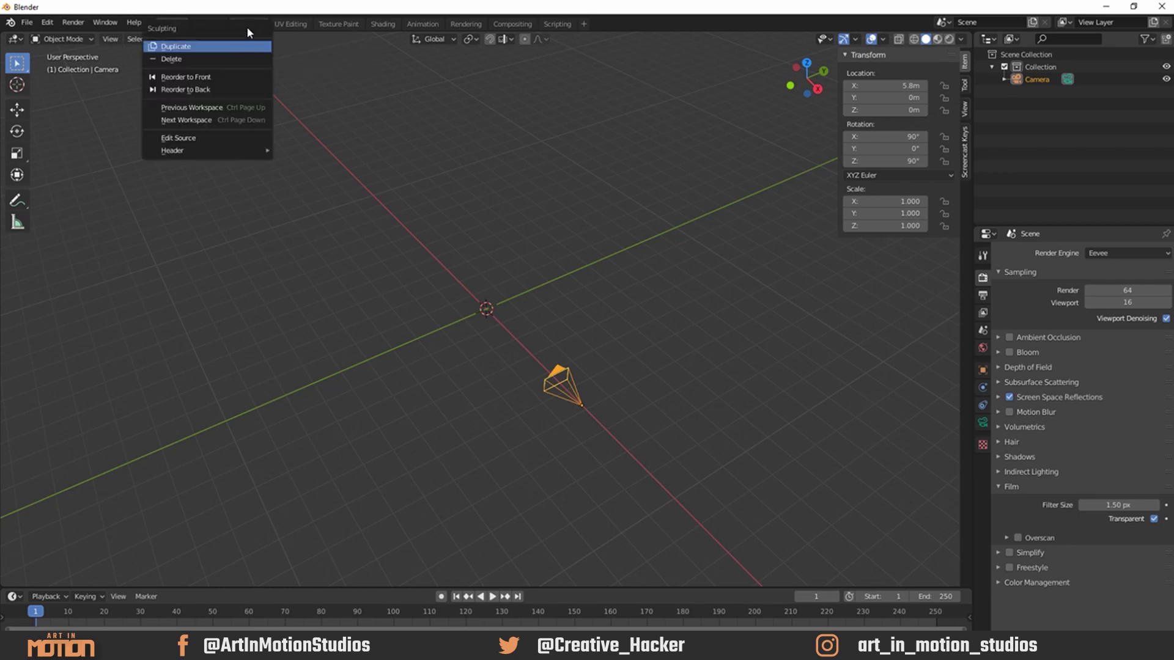
click(168, 60)
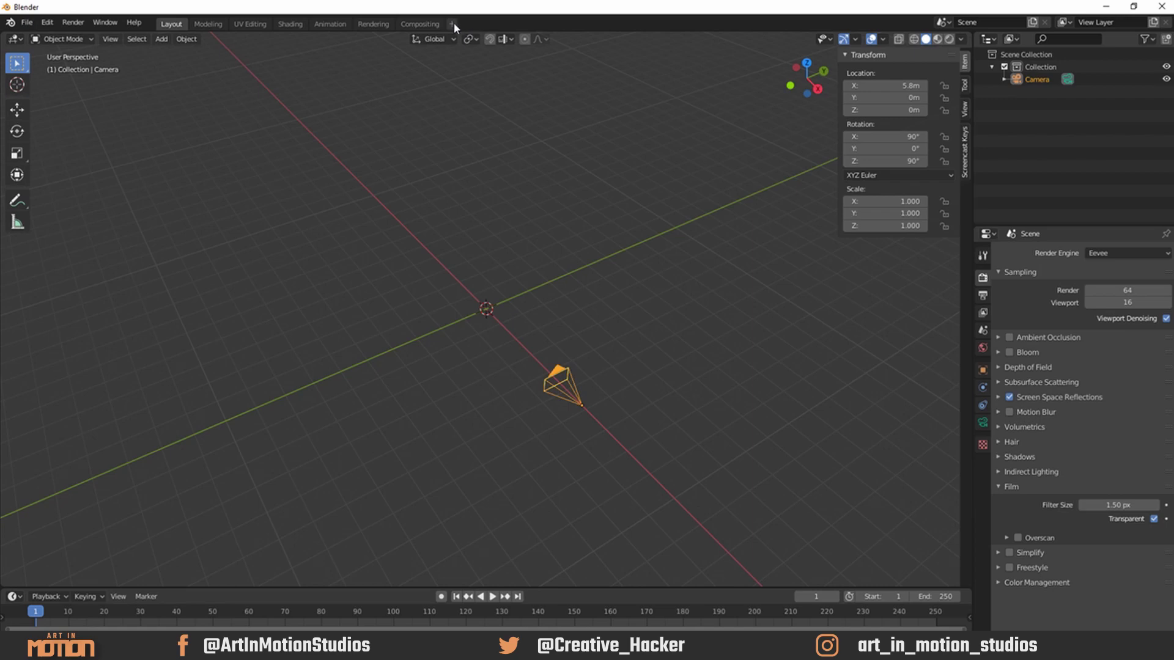
click(453, 25)
double_click(165, 26)
text(poop)
- Confirm the Layout workspace's new name 'poop' and save the scene as the startup file
key(Return)
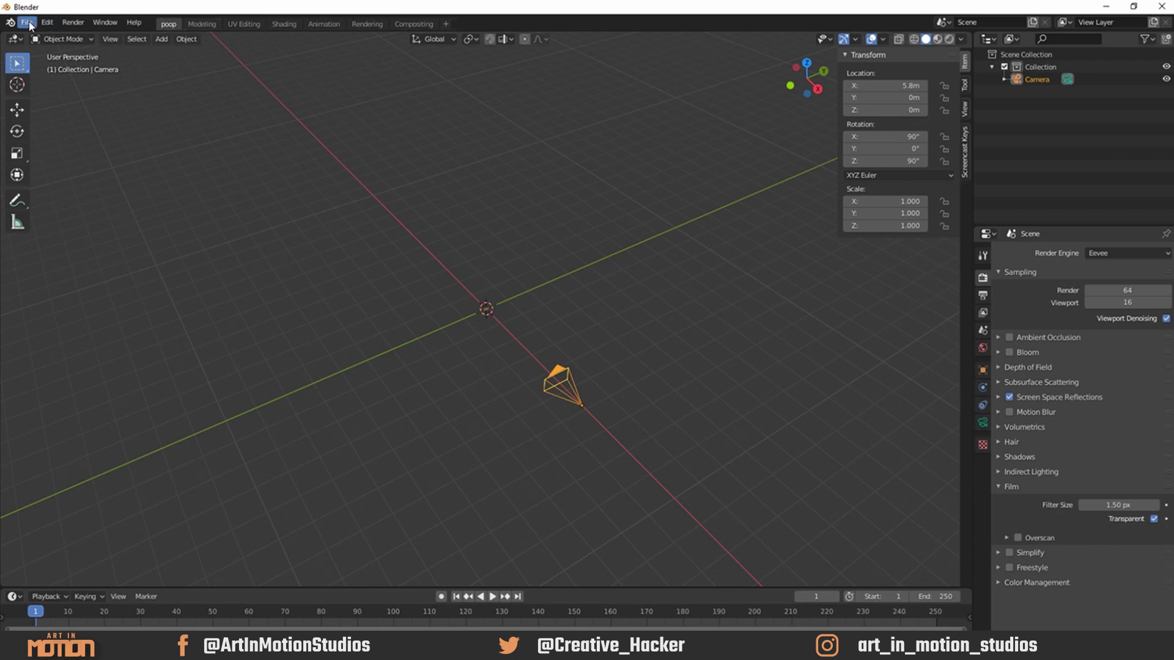
click(30, 25)
mouse_move(55, 238)
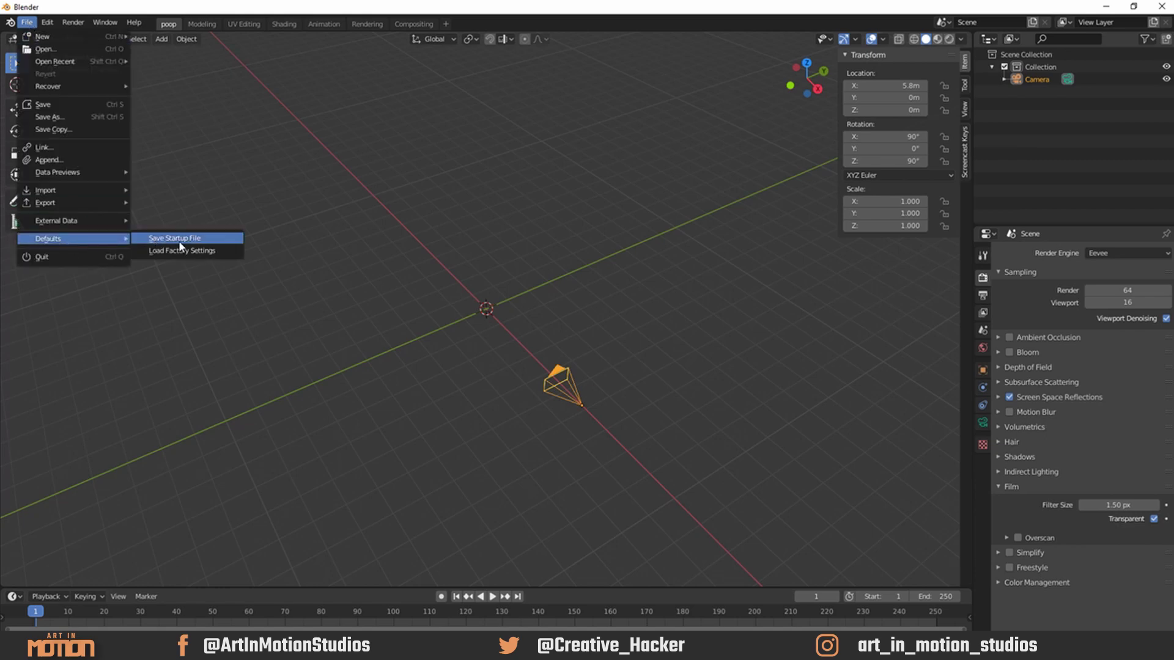
click(175, 238)
click(176, 242)
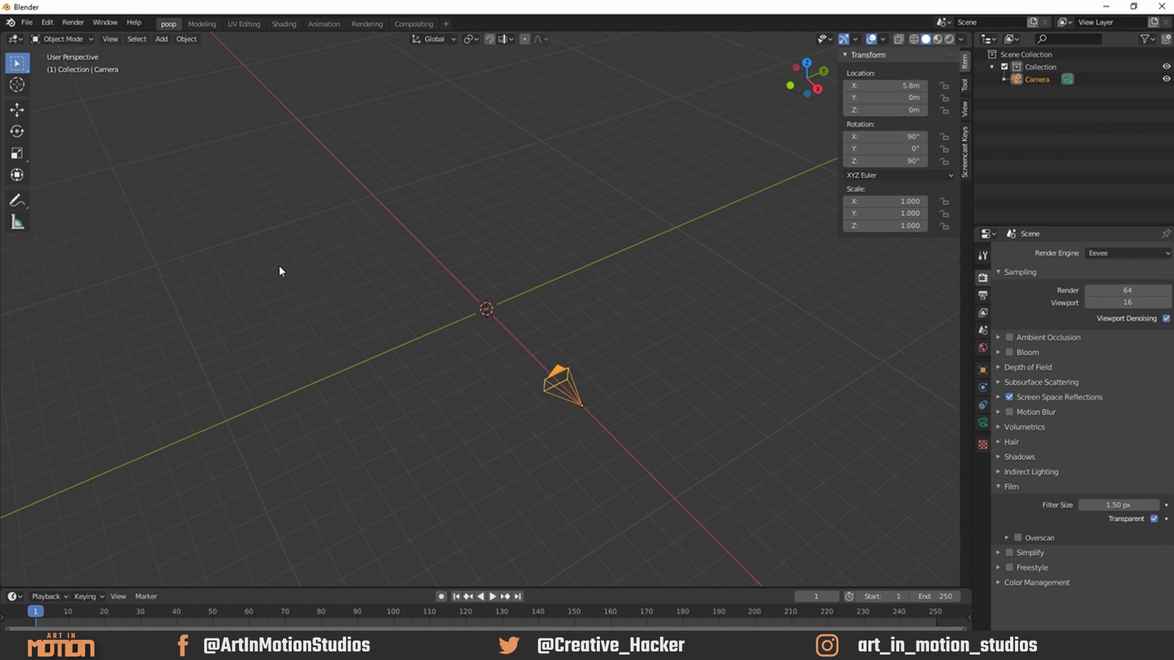
- Load factory settings and save the default cube scene as the startup file
click(28, 23)
mouse_move(55, 239)
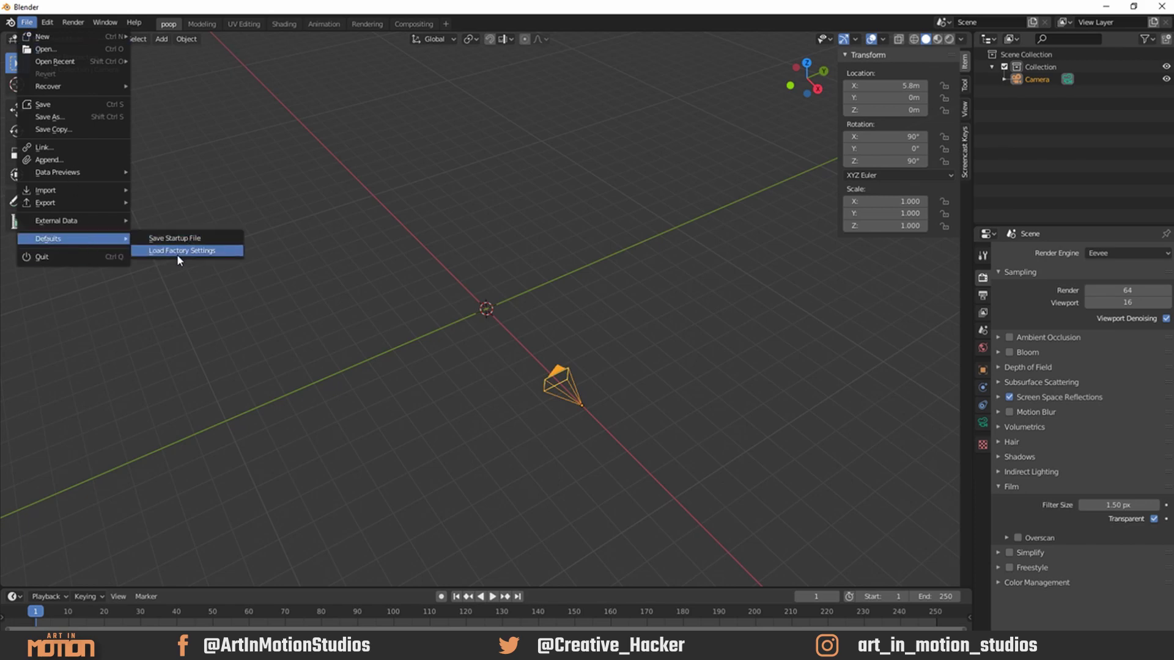
click(180, 252)
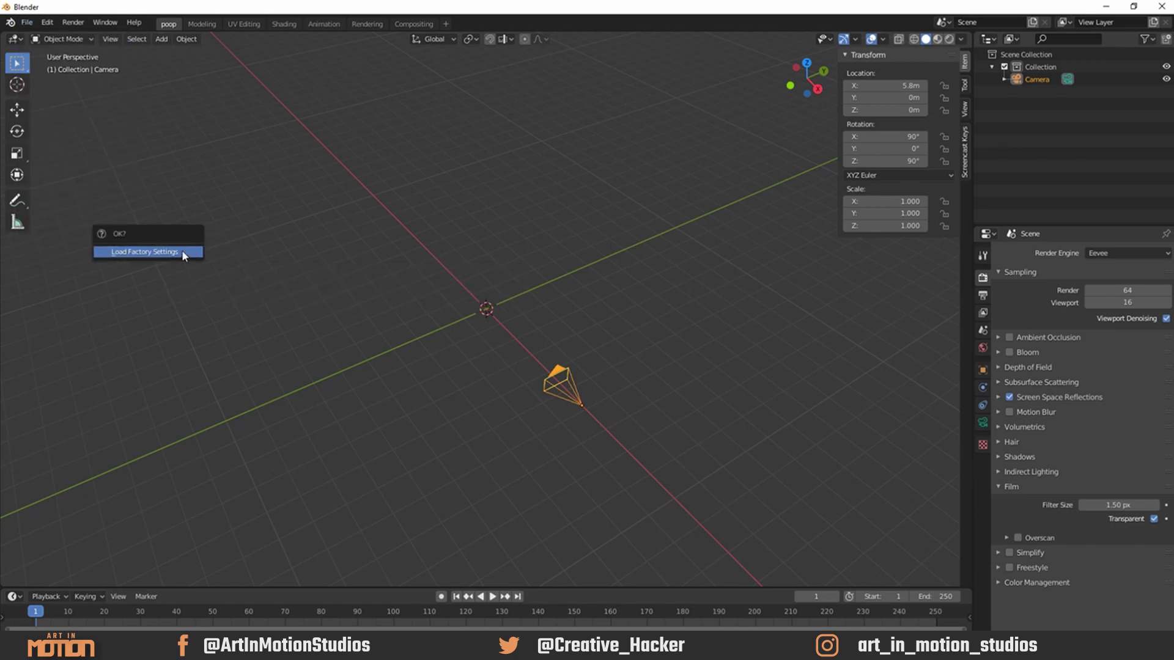
click(28, 22)
mouse_move(49, 239)
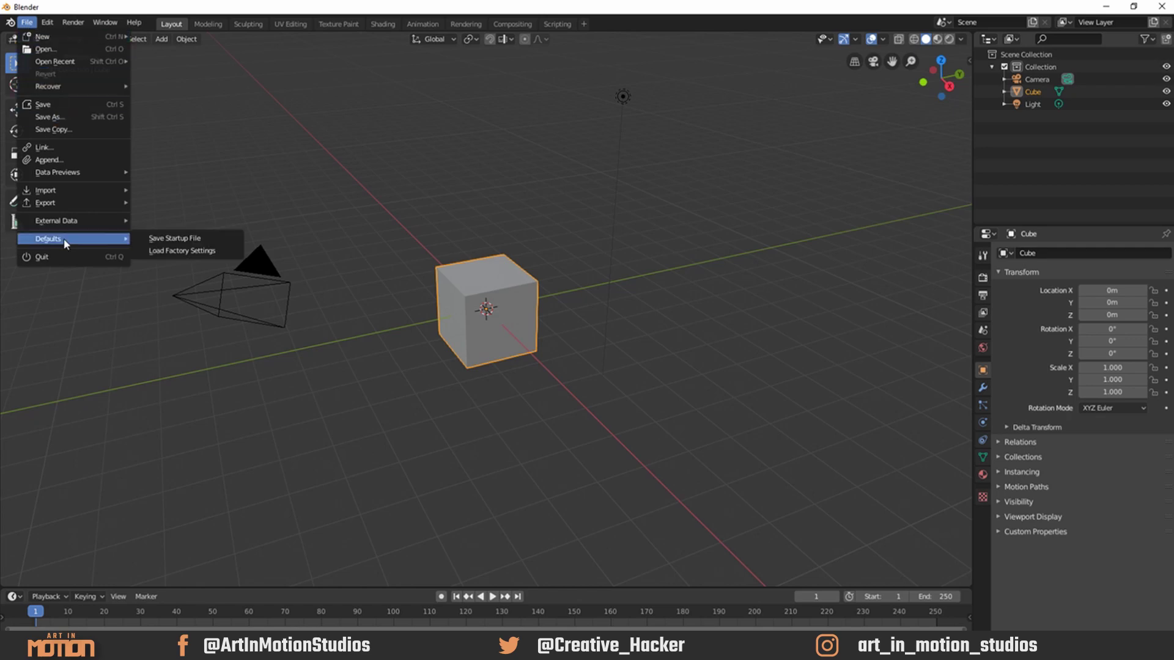
click(176, 238)
click(169, 238)
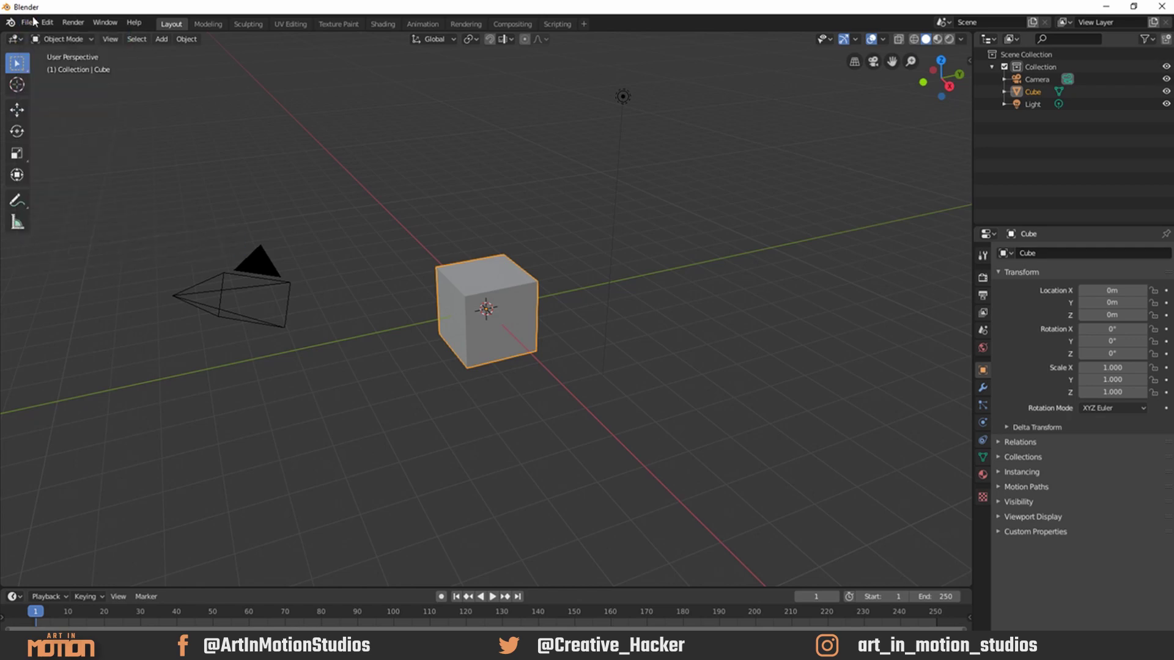
mouse_move(330, 157)
middle_down()
mouse_move(343, 173)
mouse_move(423, 194)
mouse_move(361, 181)
middle_up()
click(30, 27)
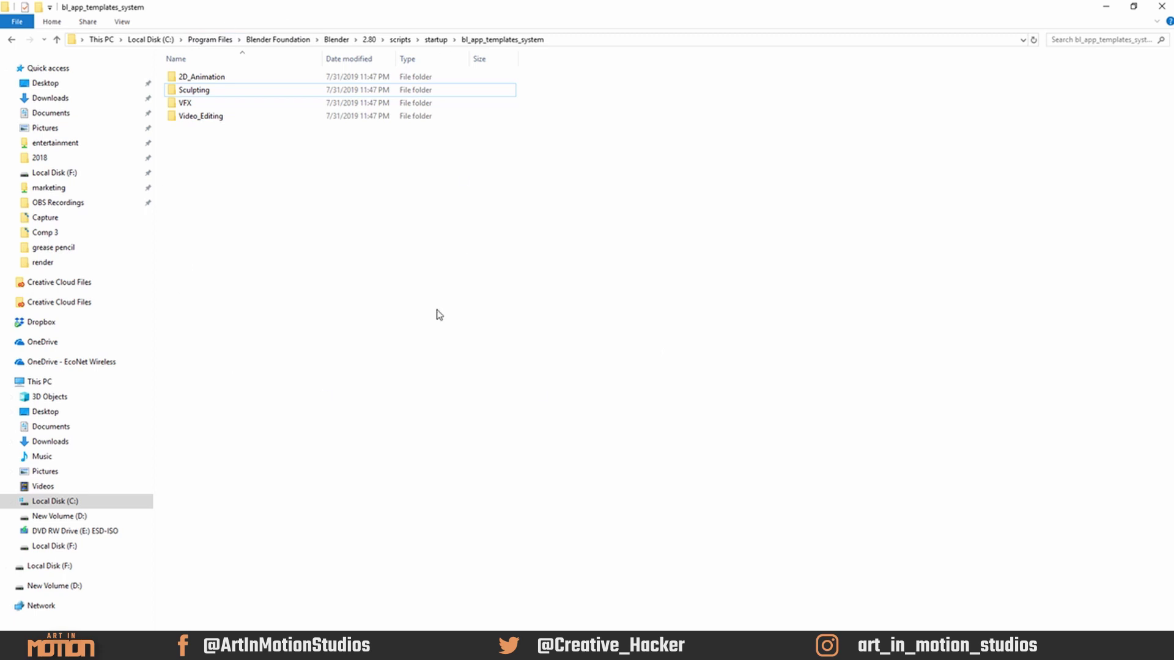
- Select all four template folders in bl_app_templates_system, then deselect them
drag(257, 238, 203, 77)
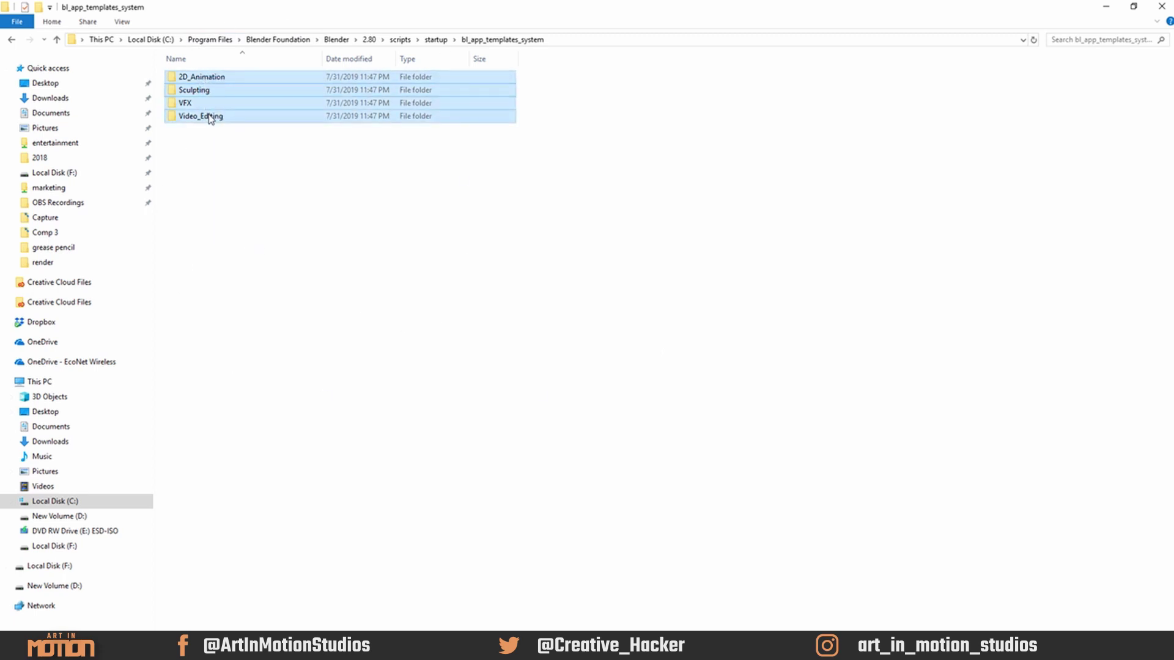
click(230, 148)
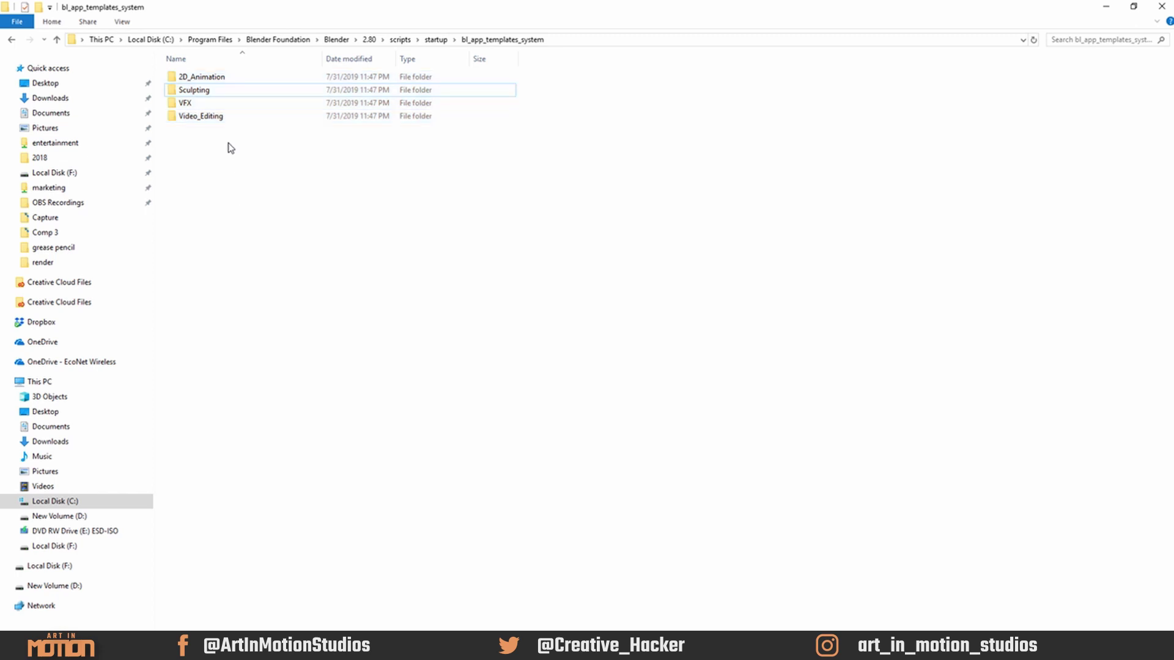
- Copy the Video_Editing template folder and paste a duplicate, granting administrator permission
click(205, 121)
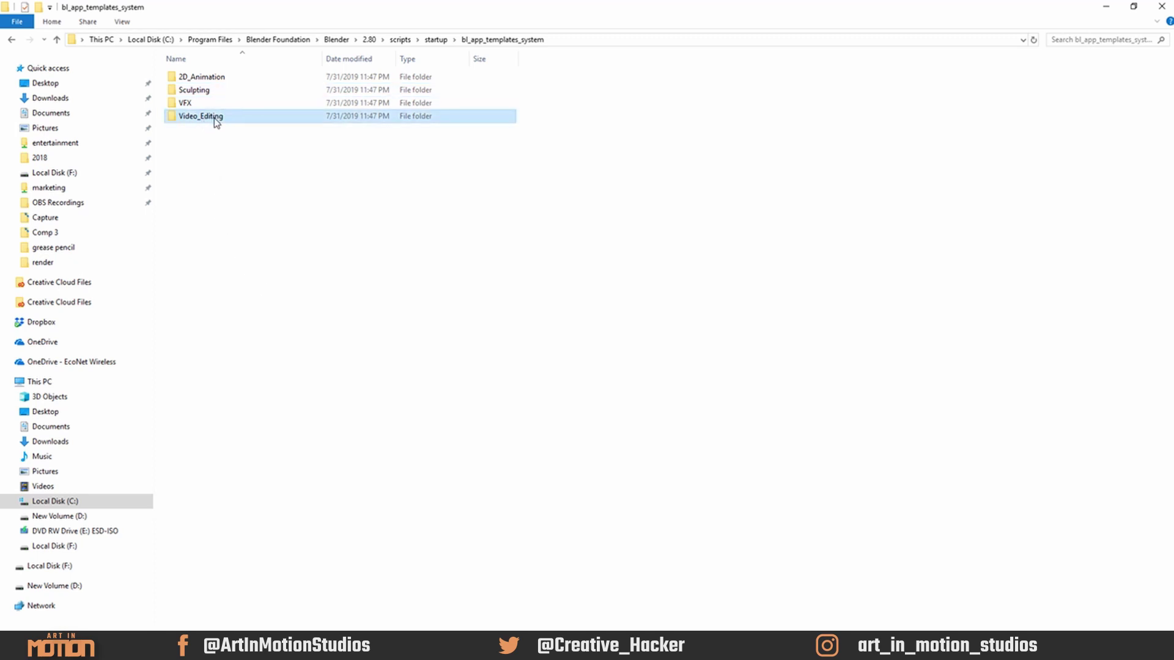
right_click(215, 119)
click(92, 419)
right_click(213, 172)
click(124, 266)
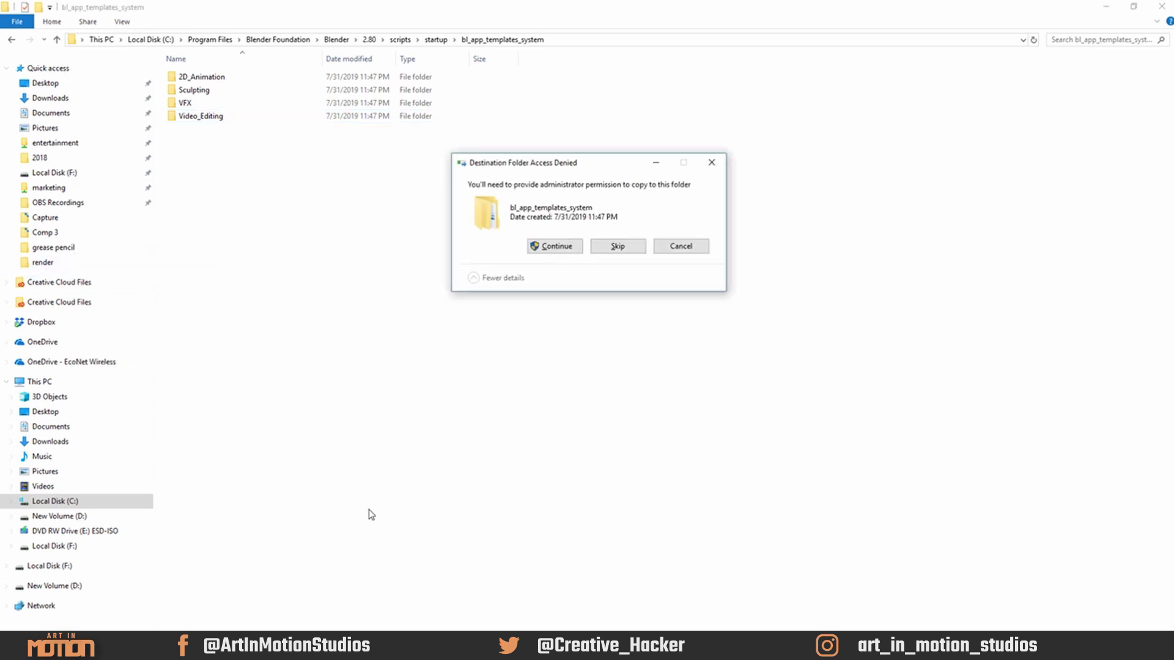
key(Return)
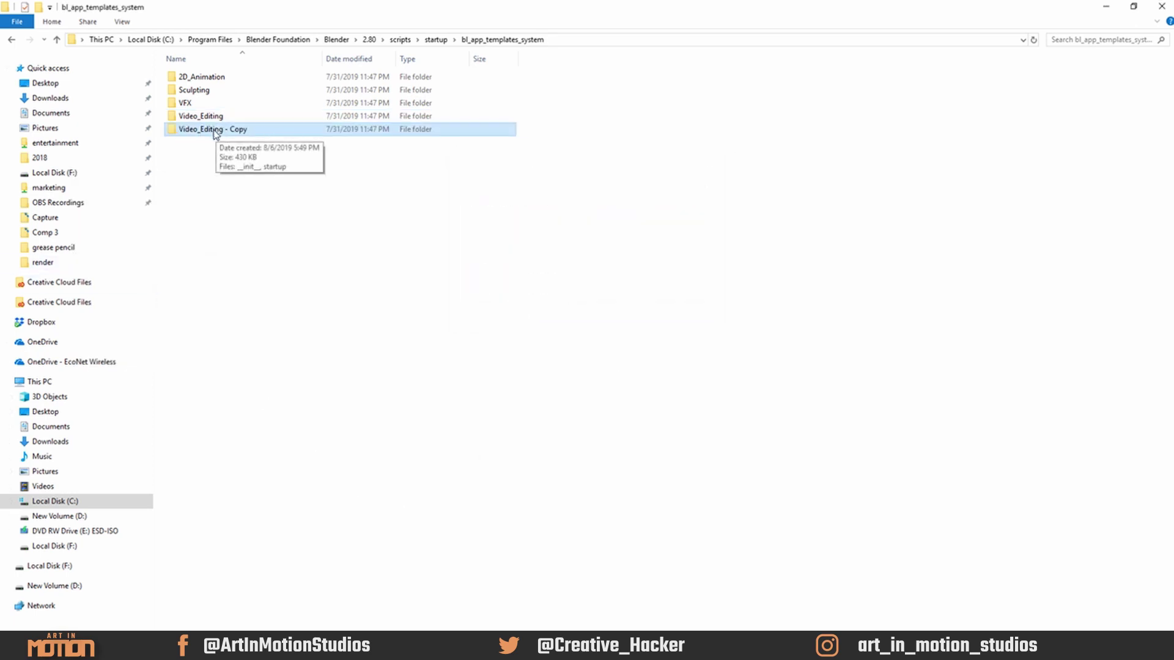
- Rename the copied template folder to Cycles
right_click(214, 133)
click(82, 495)
text(Cycles)
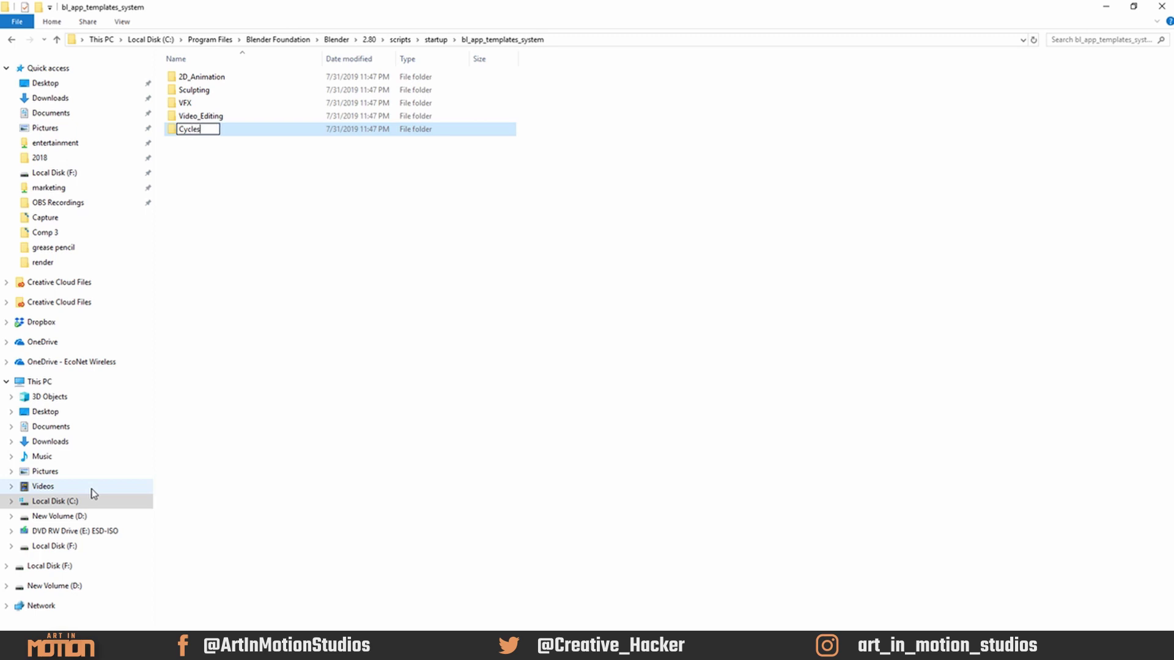
key(Return)
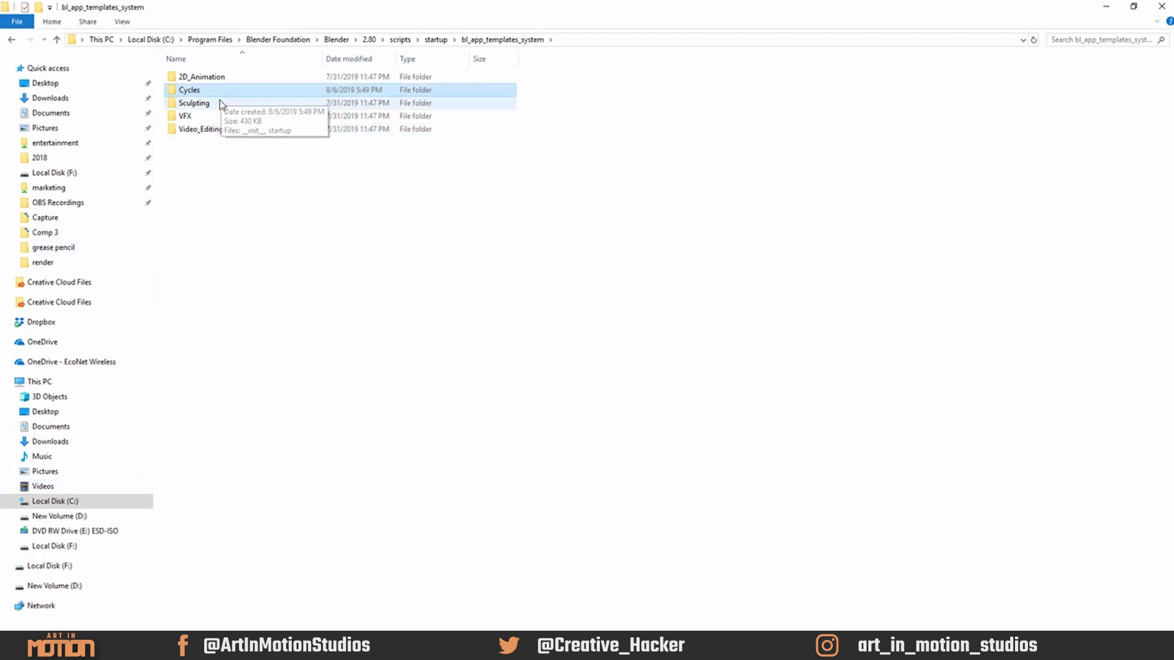
- Go to the Blender install folder and bring up blender.exe's Run as administrator option
click(337, 41)
scroll(229, 229, down, 3)
scroll(207, 367, down, 4)
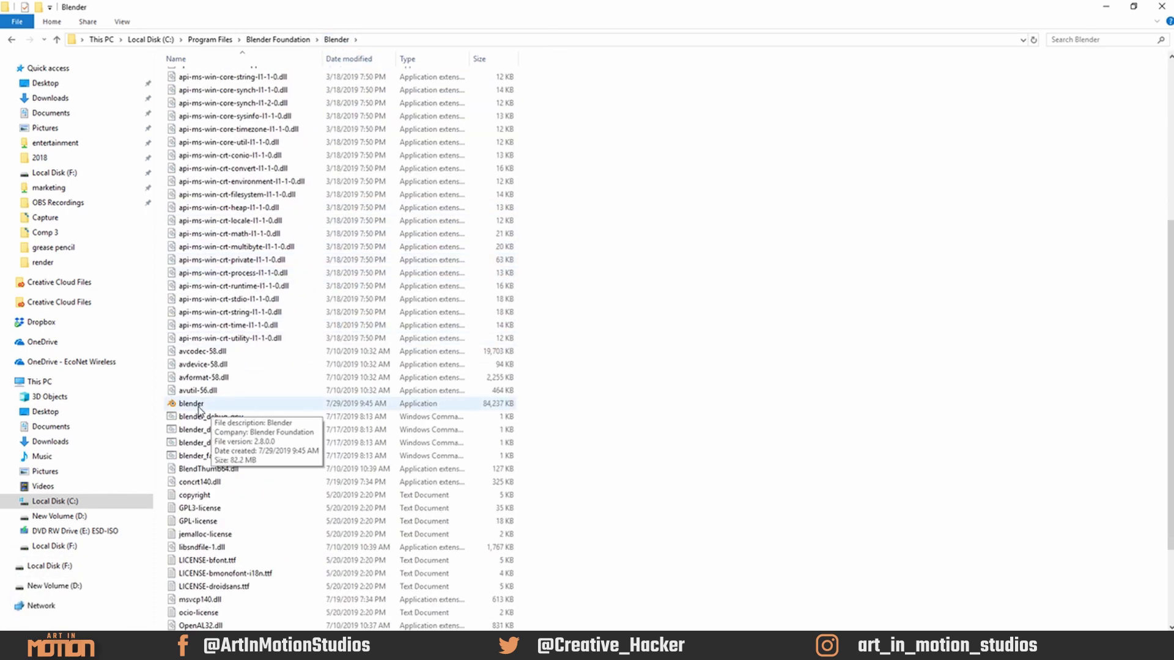
right_click(200, 414)
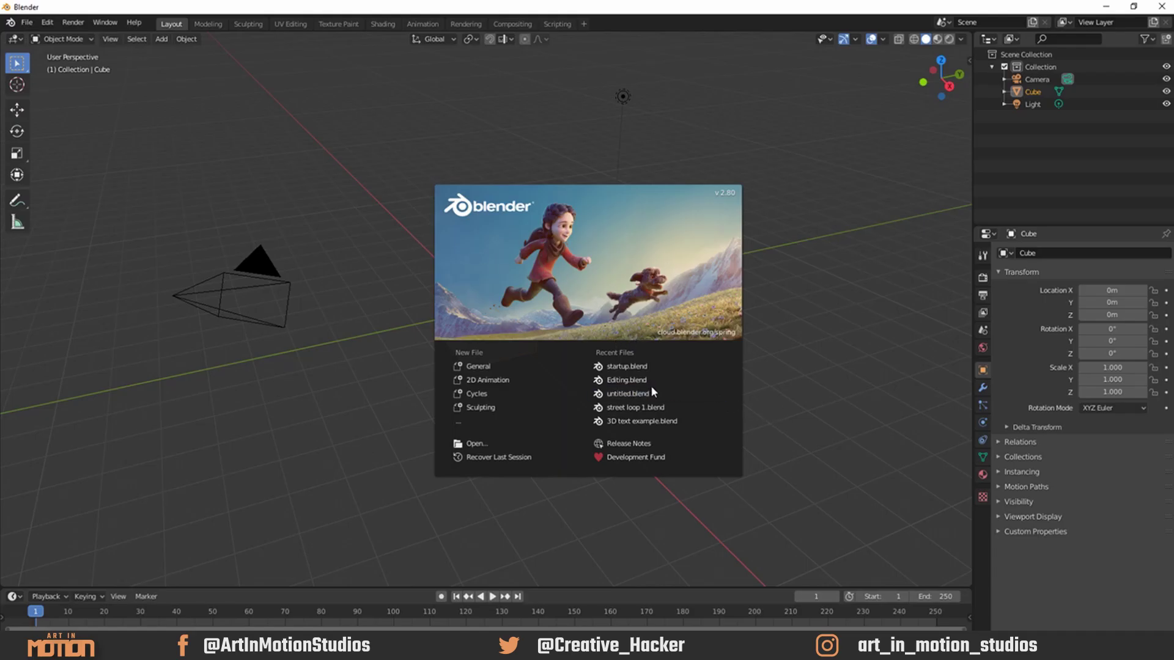
- Start a new file from the template, then set the Cycles engine, transparent film and GPU Compute device
click(28, 28)
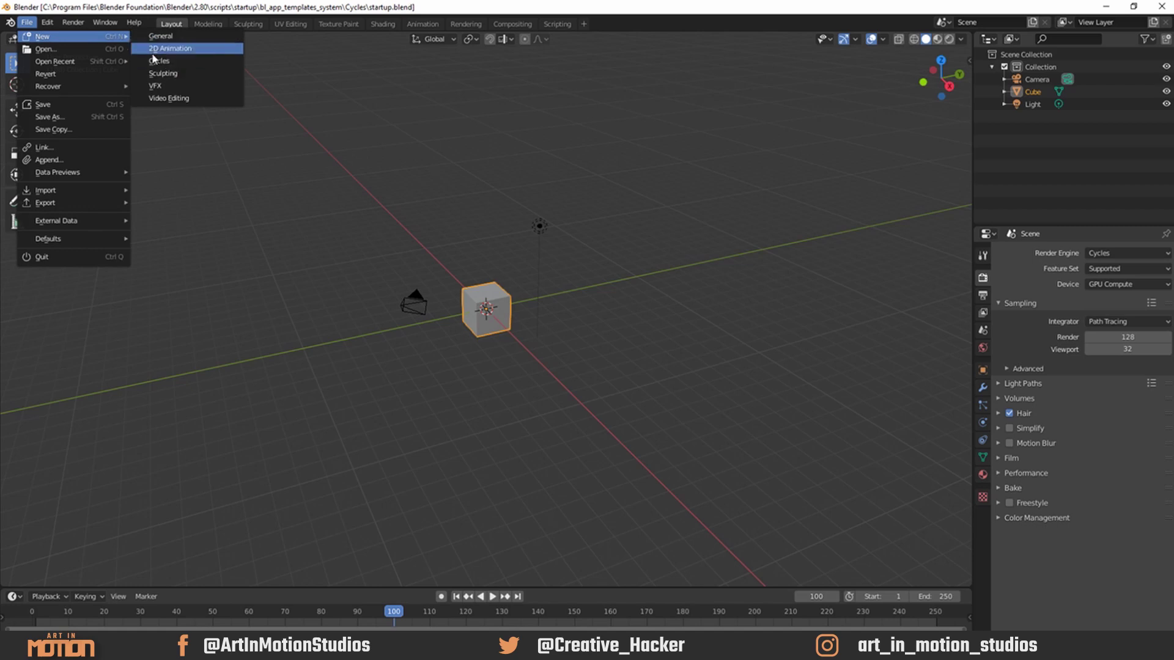
click(161, 36)
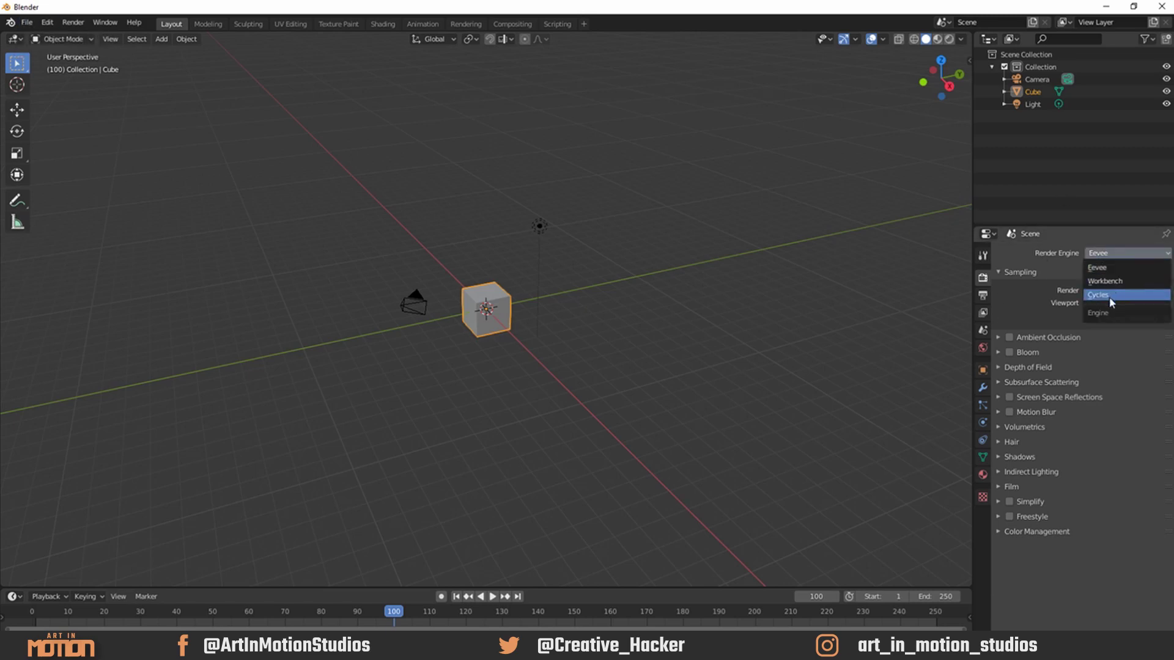
click(1108, 296)
click(1007, 458)
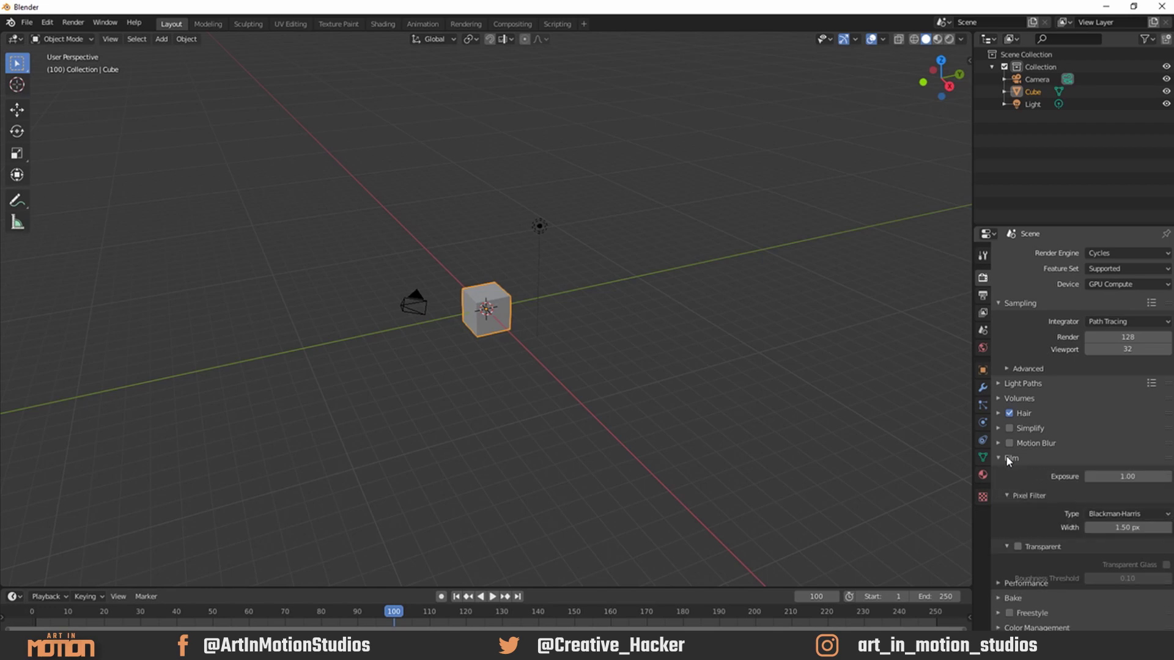
click(1017, 547)
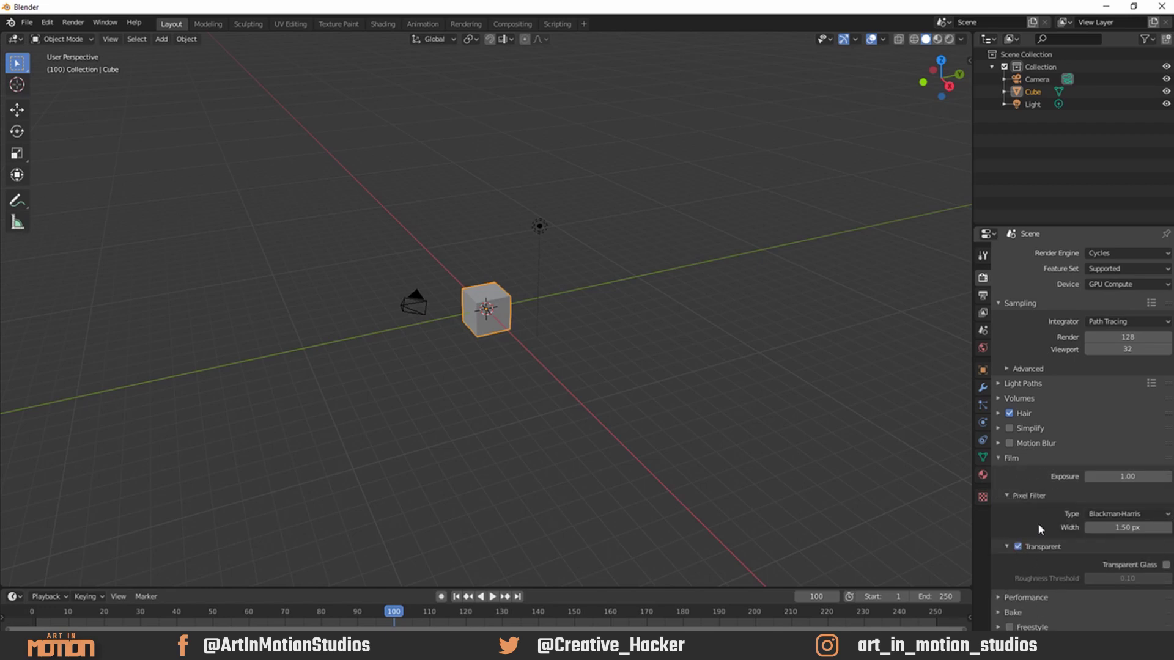
click(1002, 459)
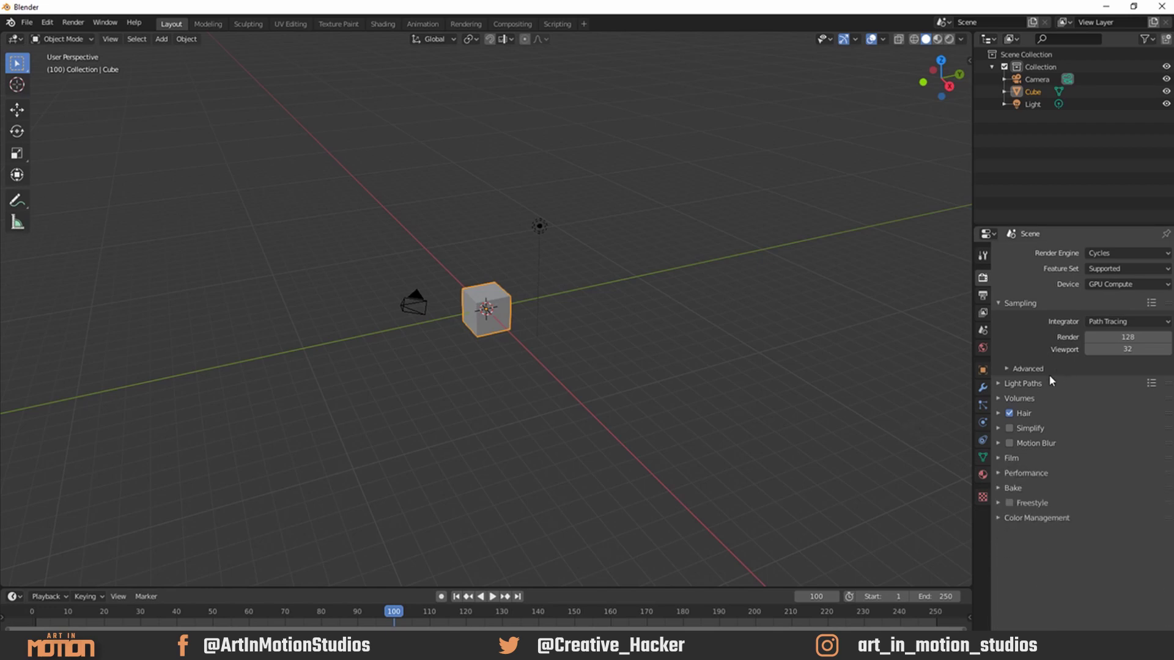
click(1113, 285)
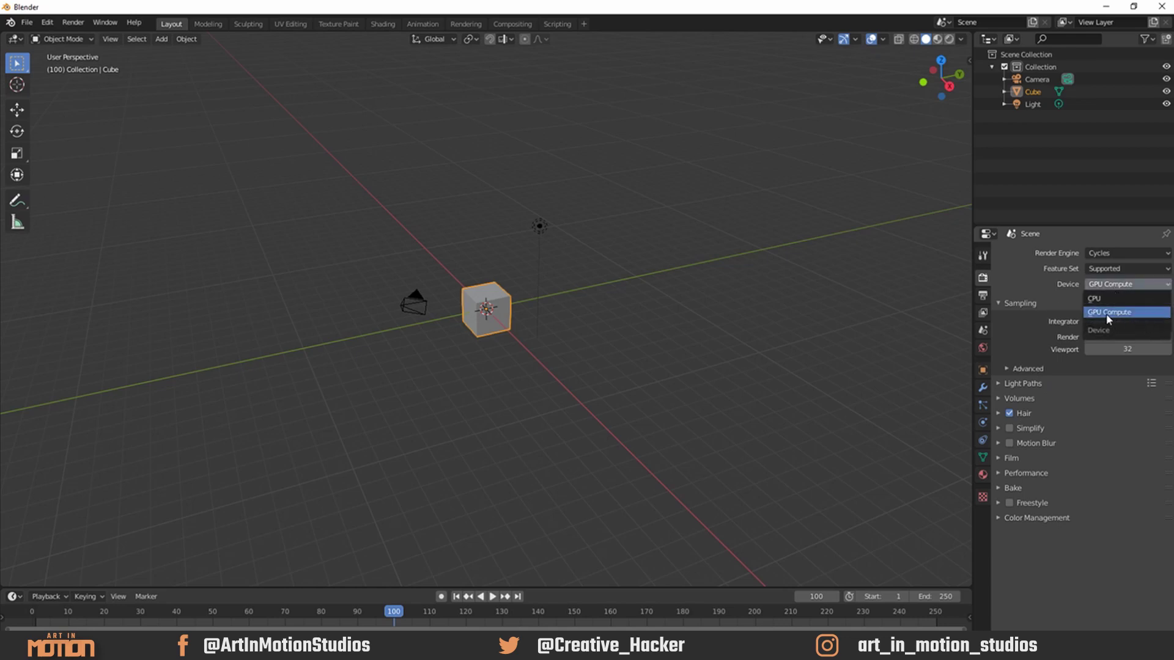
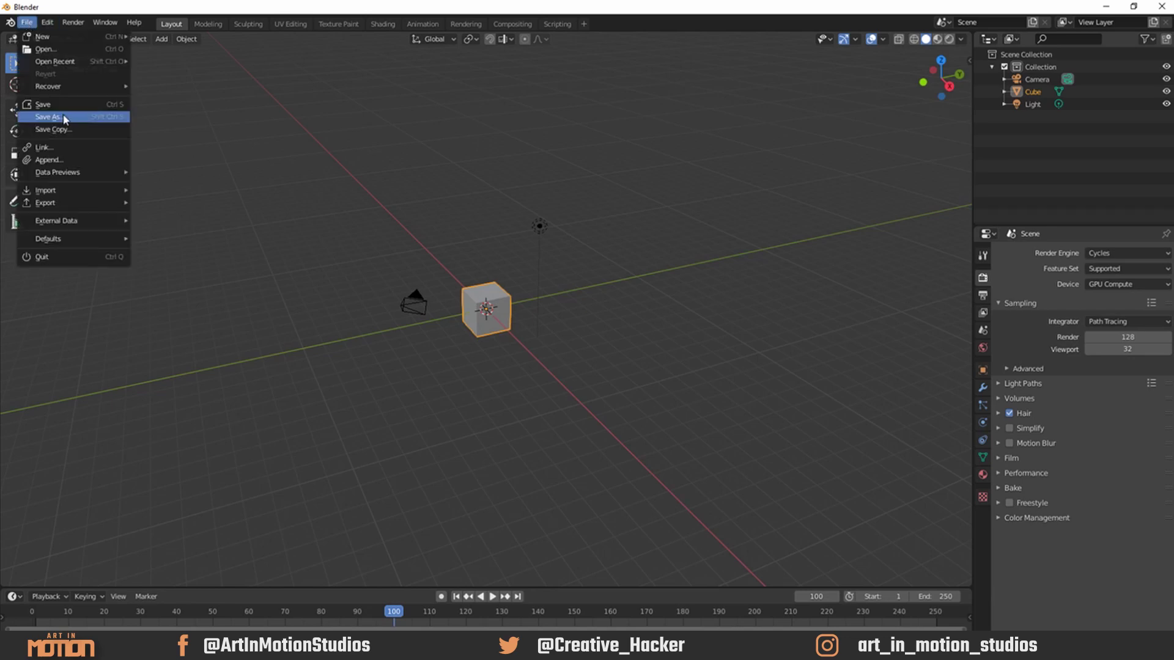
- Overwrite the Cycles template's startup.blend in bl_app_templates_system with the current GPU Cycles scene
click(65, 119)
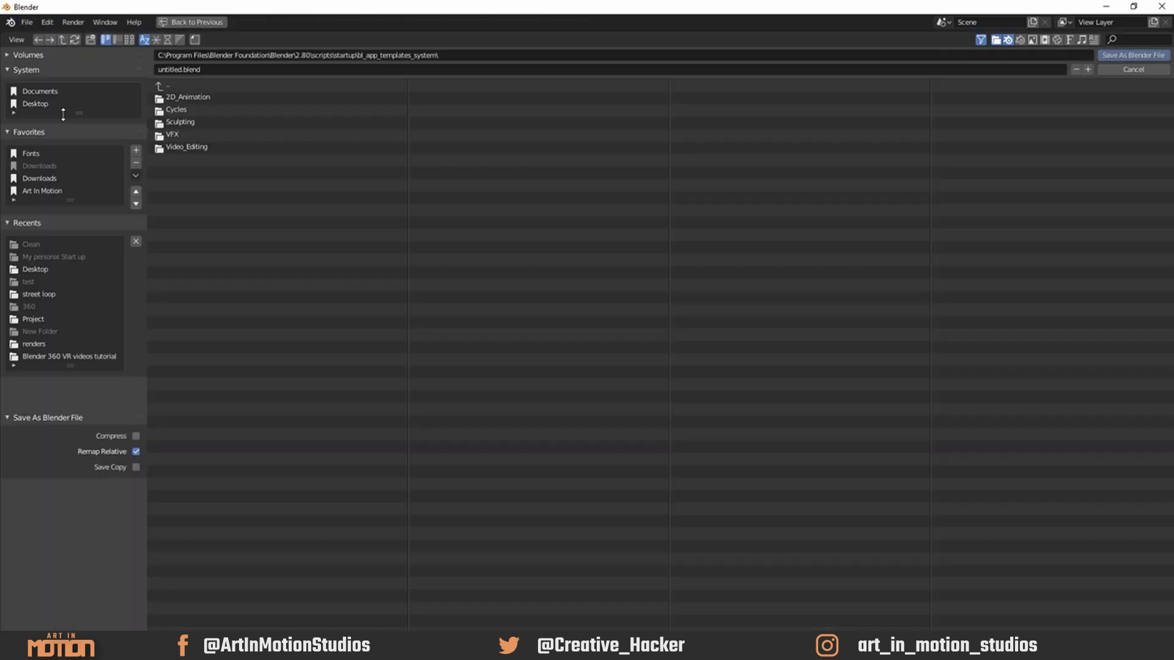
click(207, 118)
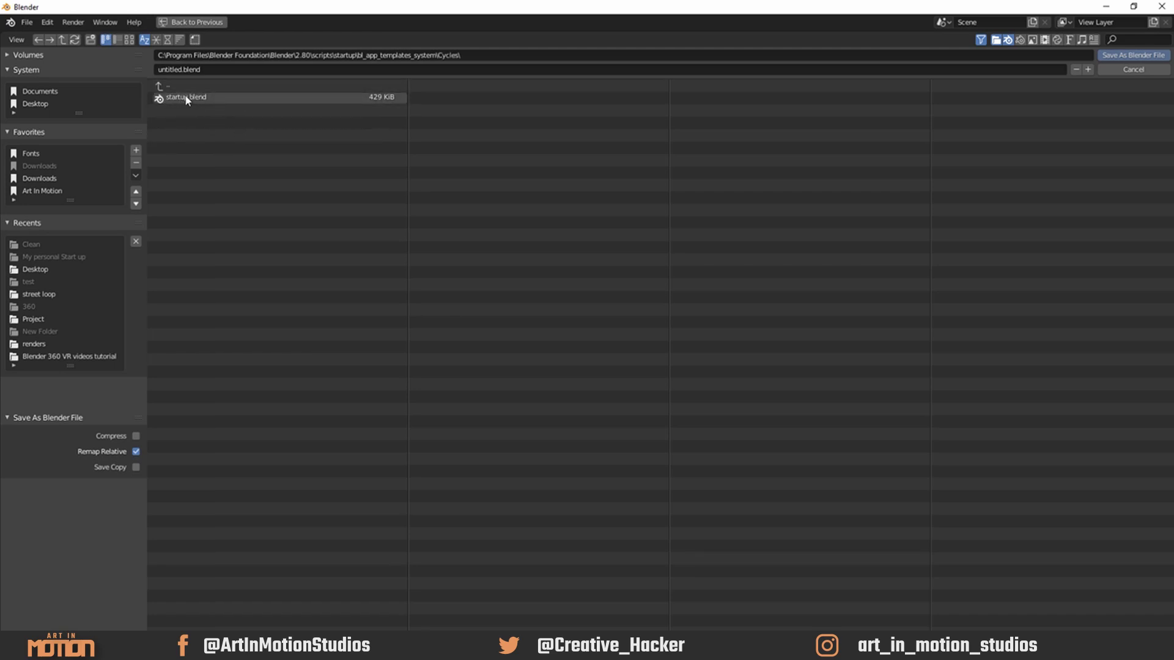
click(187, 99)
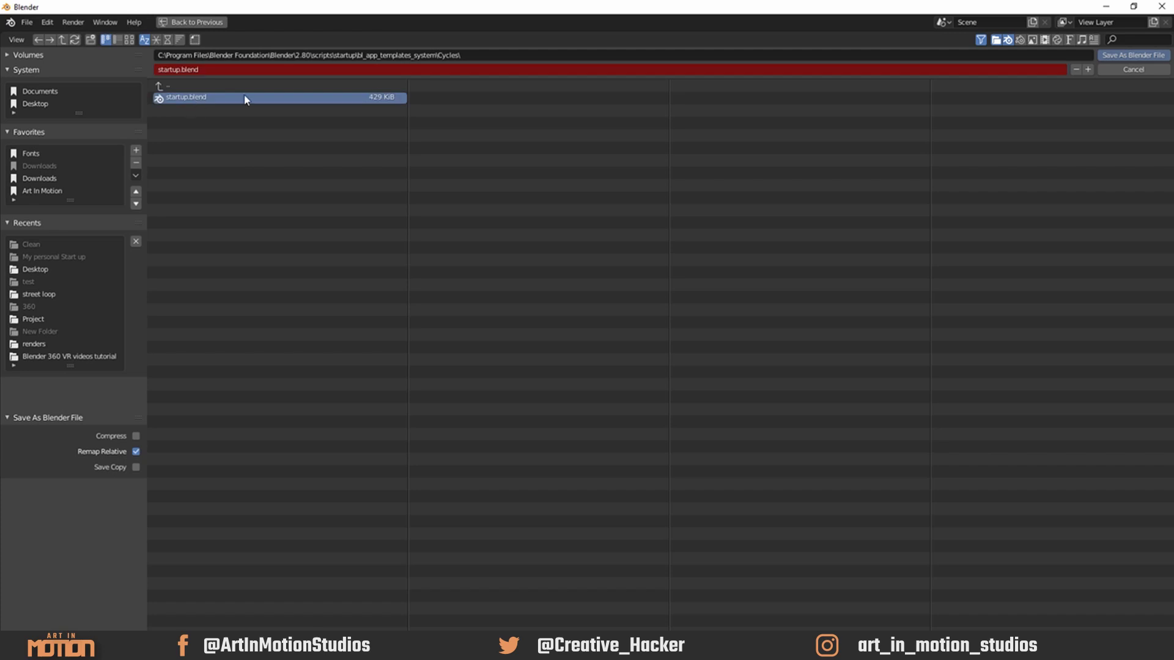
click(1136, 57)
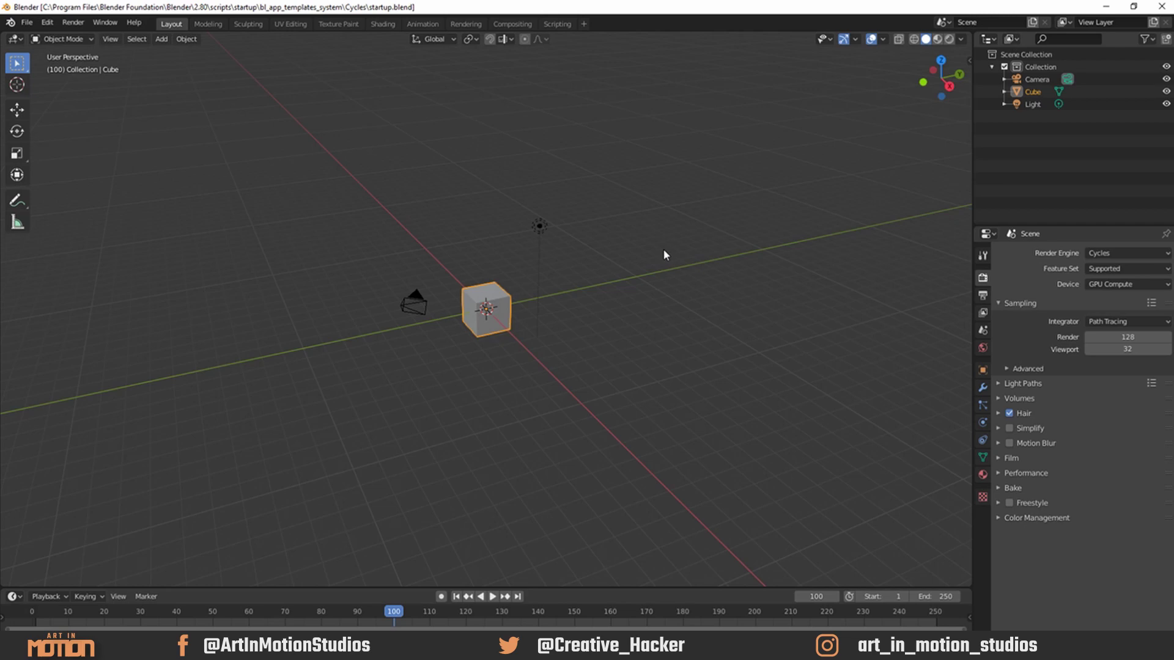
- Create a new file from the Cycles template, discarding the unsaved current file
click(27, 22)
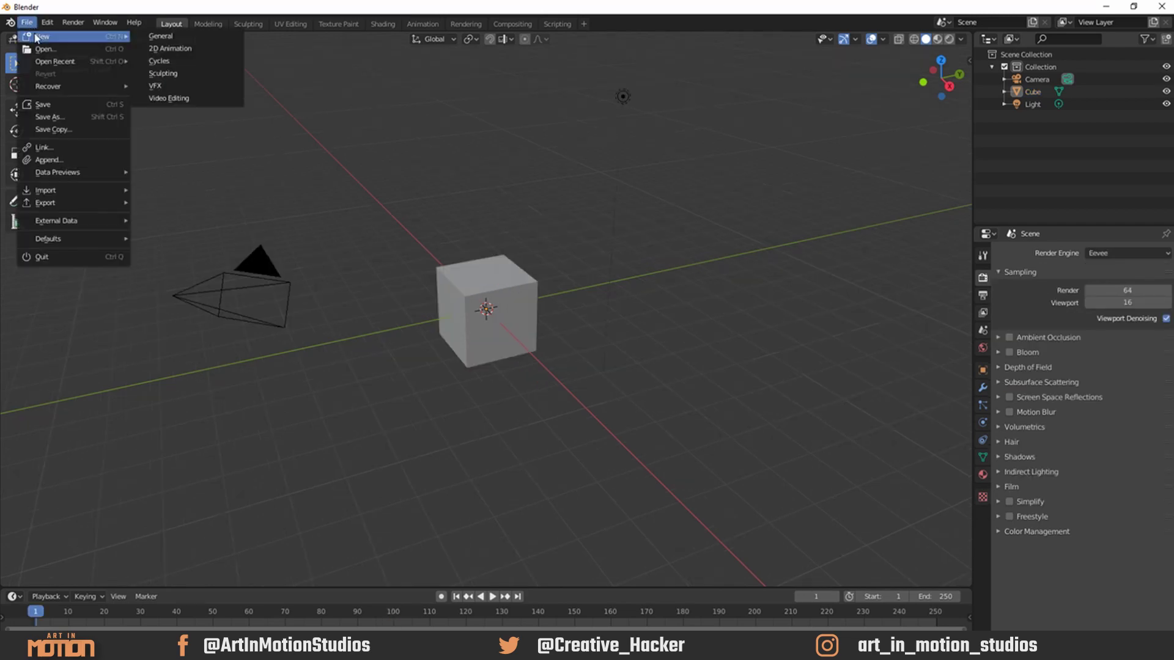
click(160, 64)
click(625, 346)
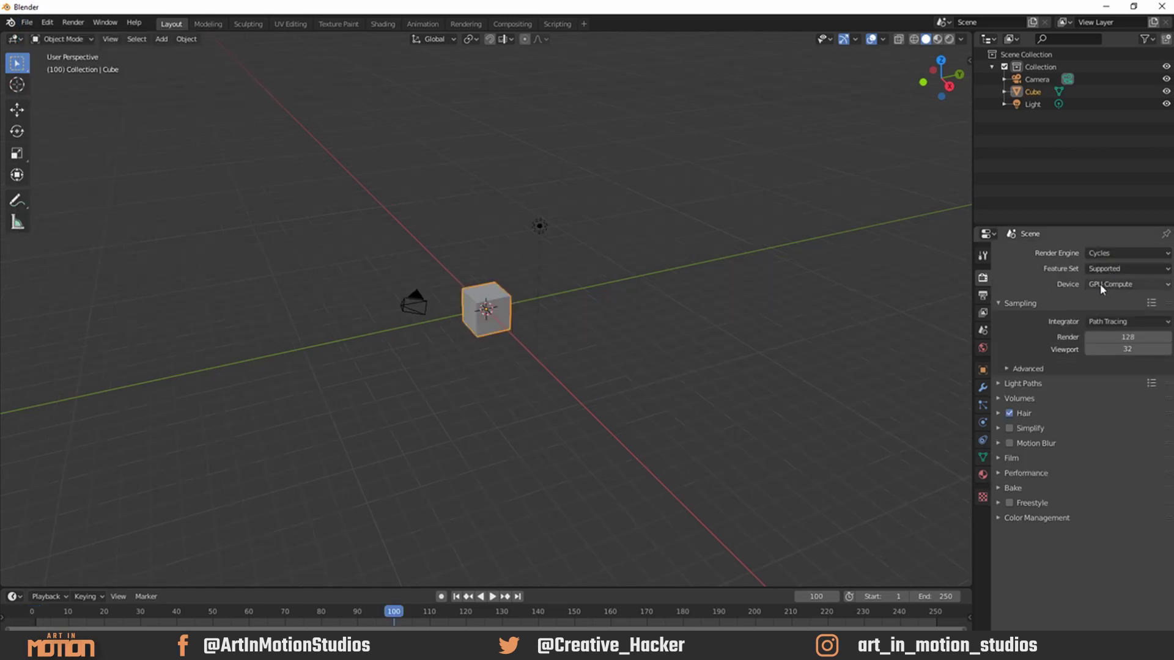